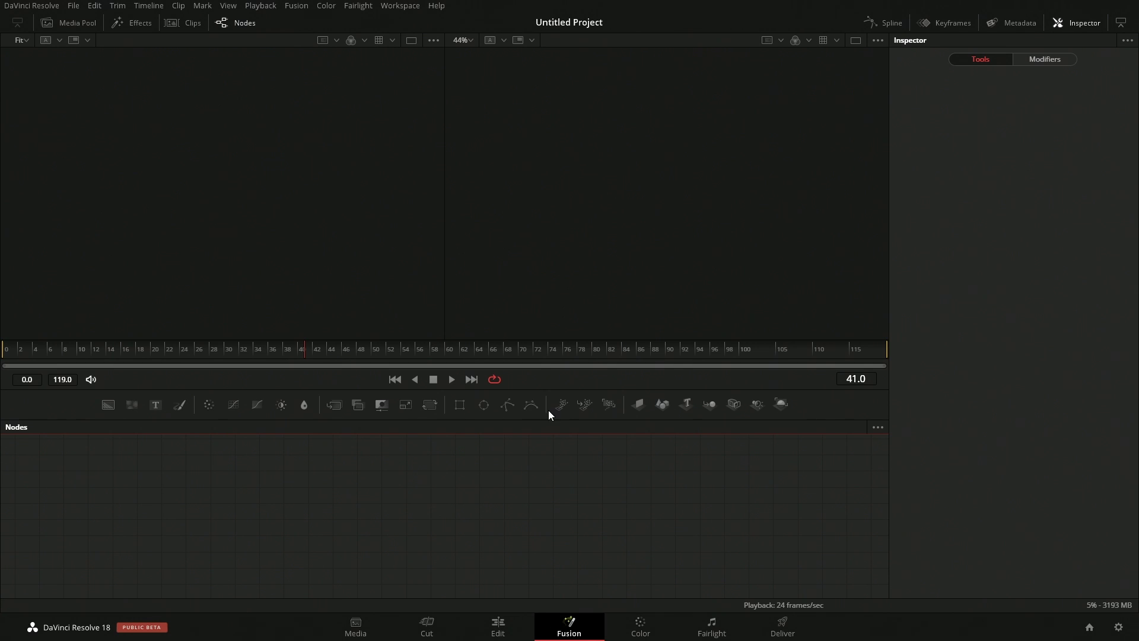
right_click(818, 408)
left_click(860, 466)
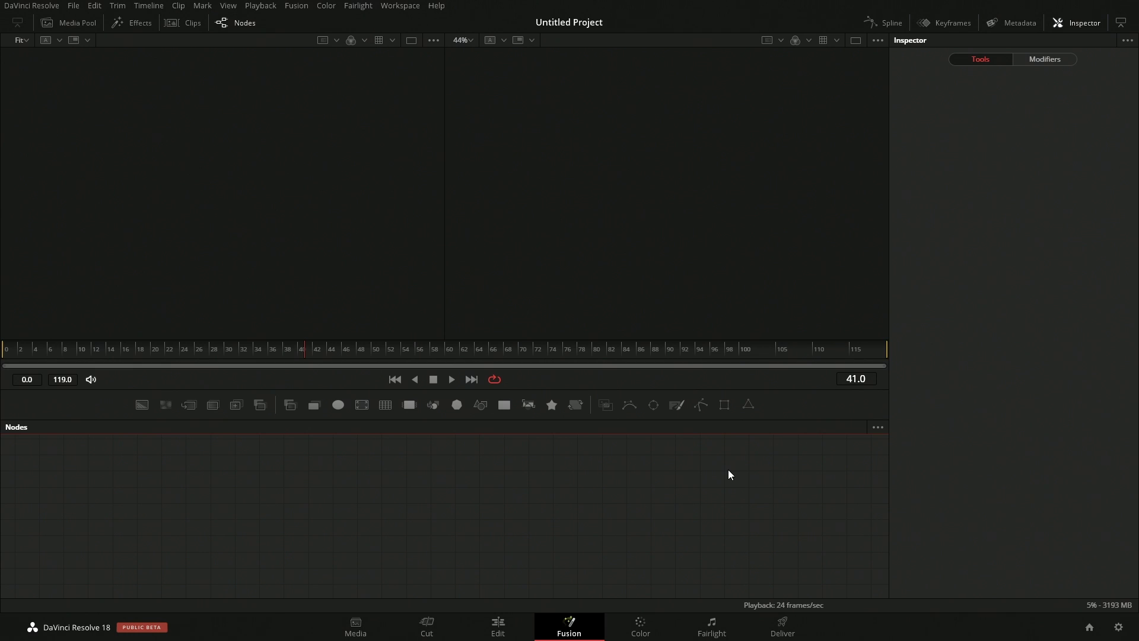
right_click(795, 409)
left_click(837, 454)
right_click(591, 408)
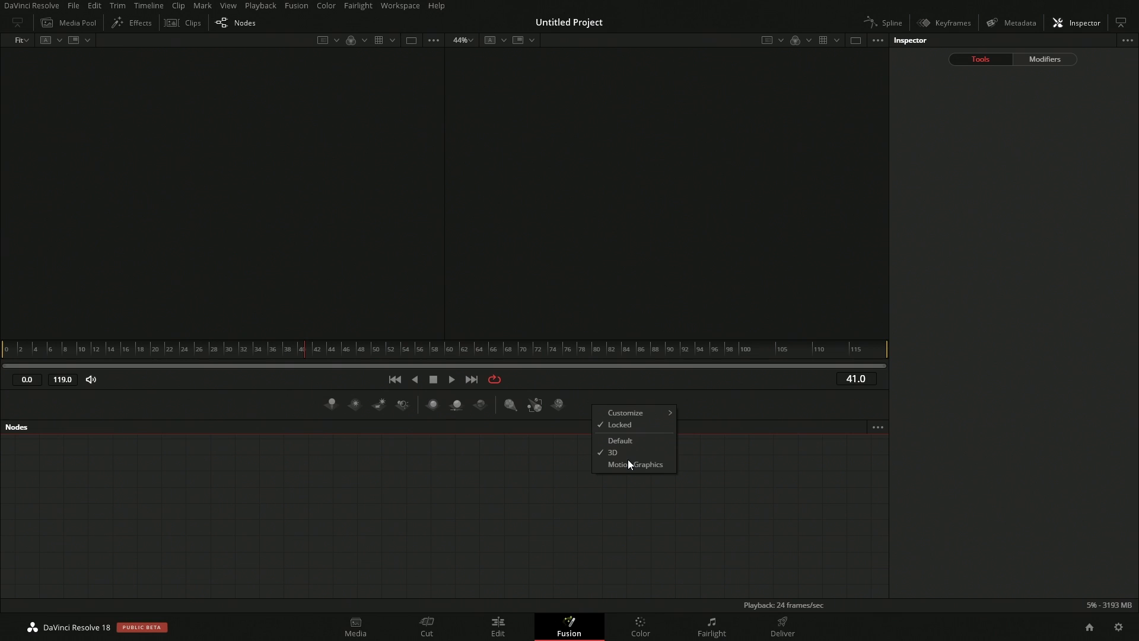
left_click(628, 460)
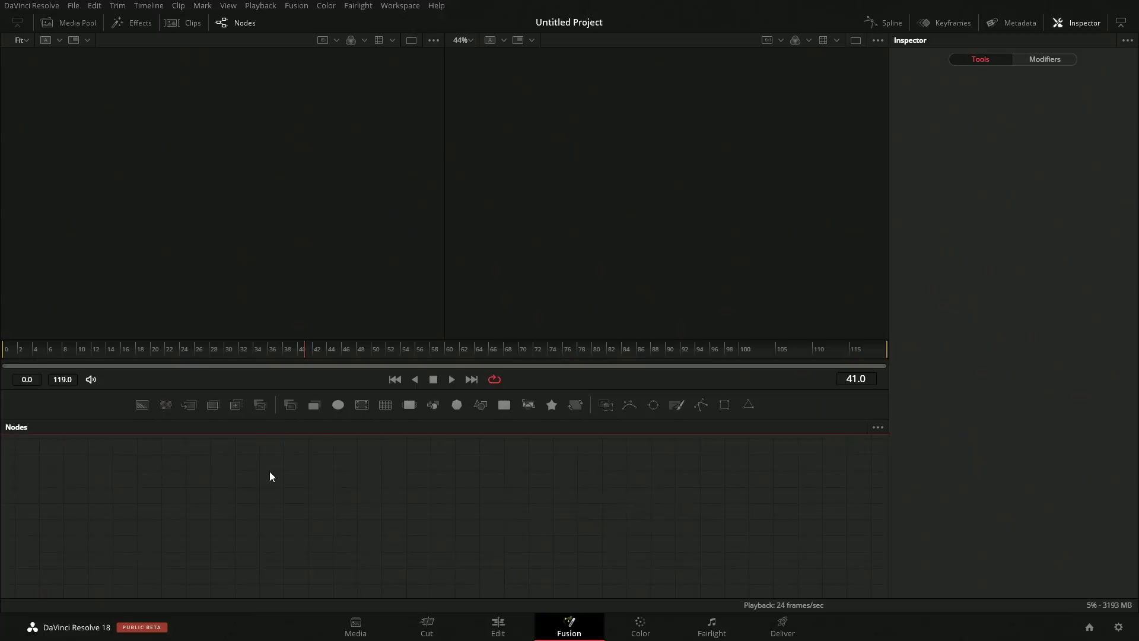
Add a Background node, then a Text+ node merged over it through Merge1
key("shift+space")
type("b")
key("Return")
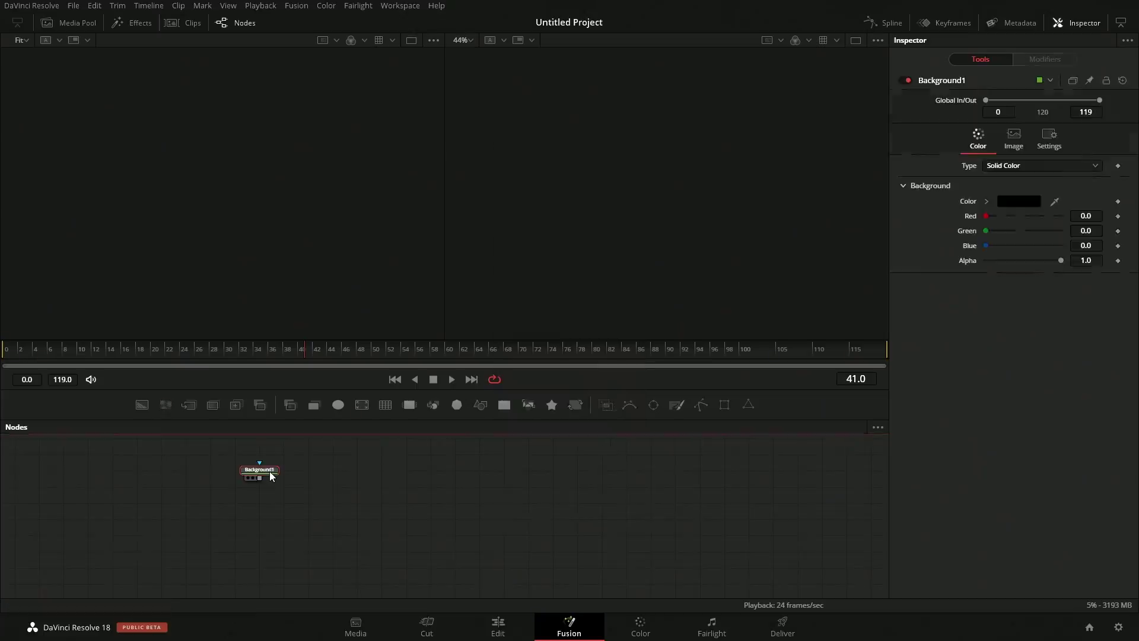
key("shift+space")
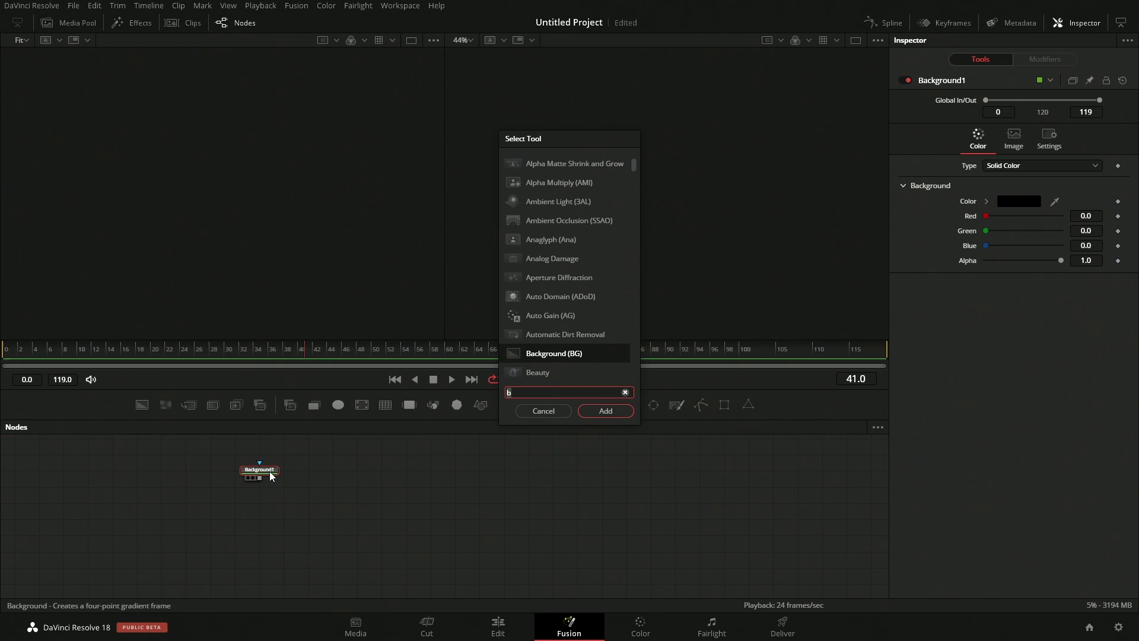
type("tex")
key("Down")
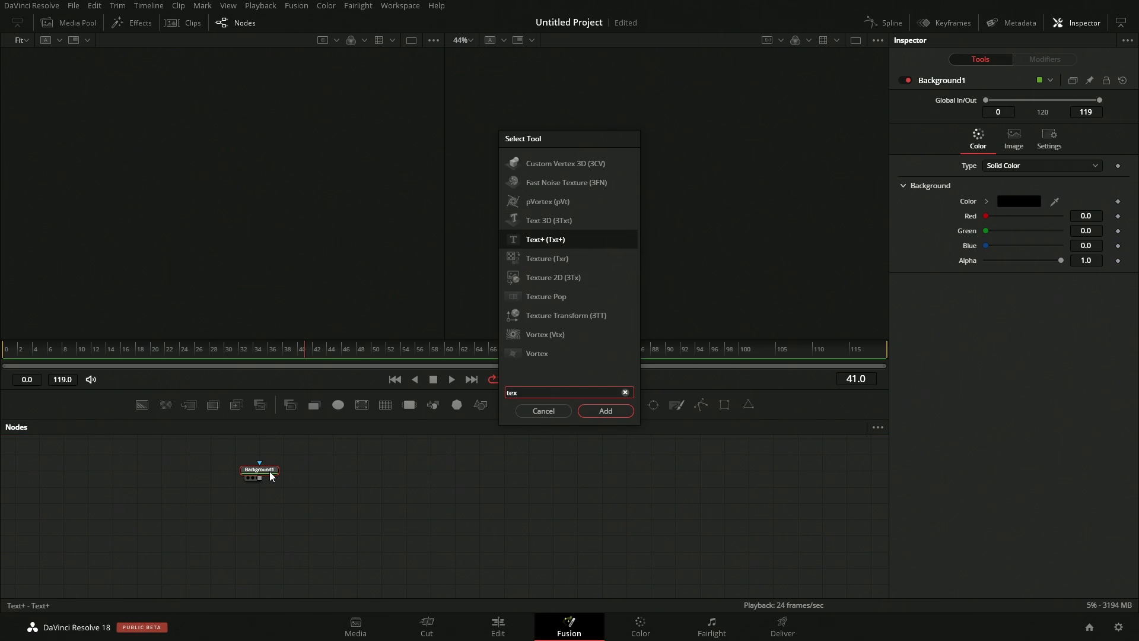
key("Return")
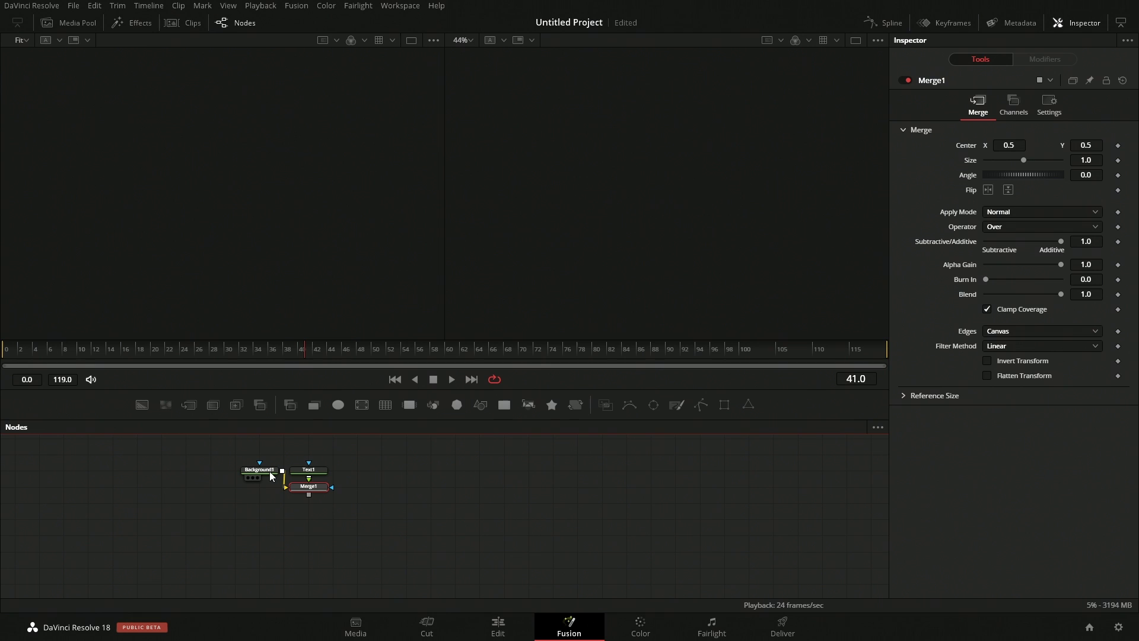
Add Background2 onward, each one auto-merging into the chained Merge nodes
key("shift+space")
type("ba")
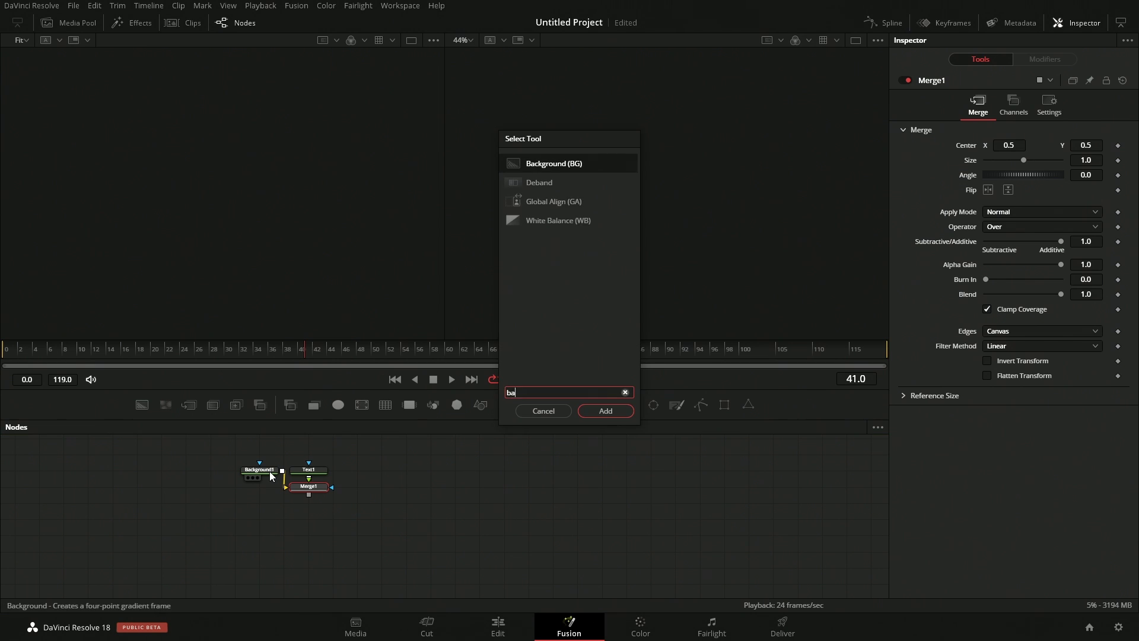
key("Return")
key("shift+space")
key("Return")
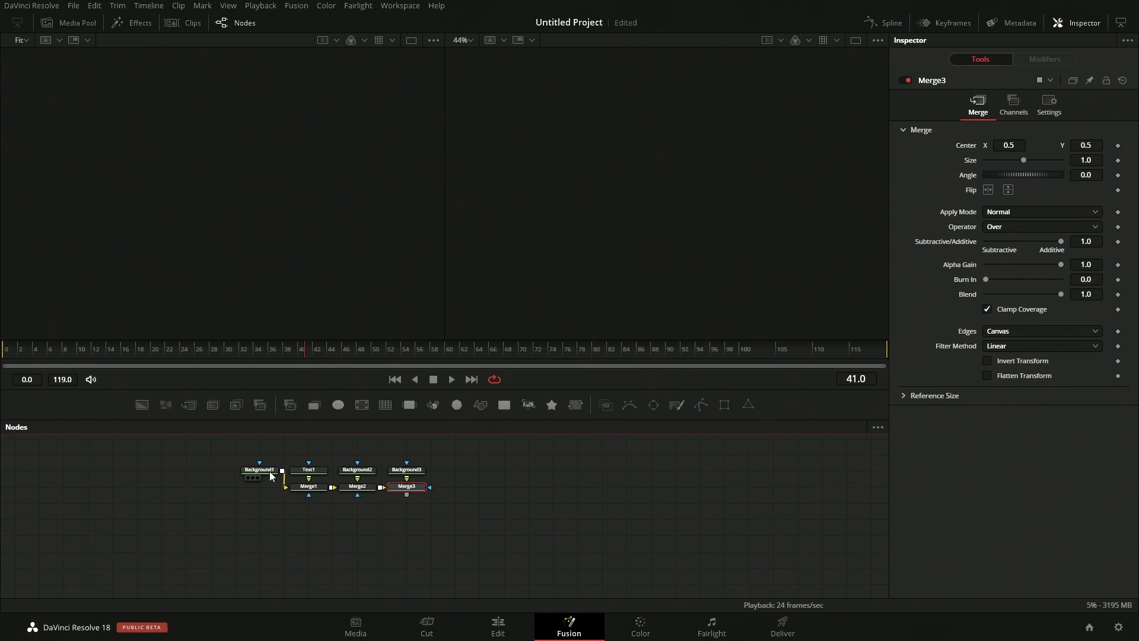
key("shift+space")
key("Return")
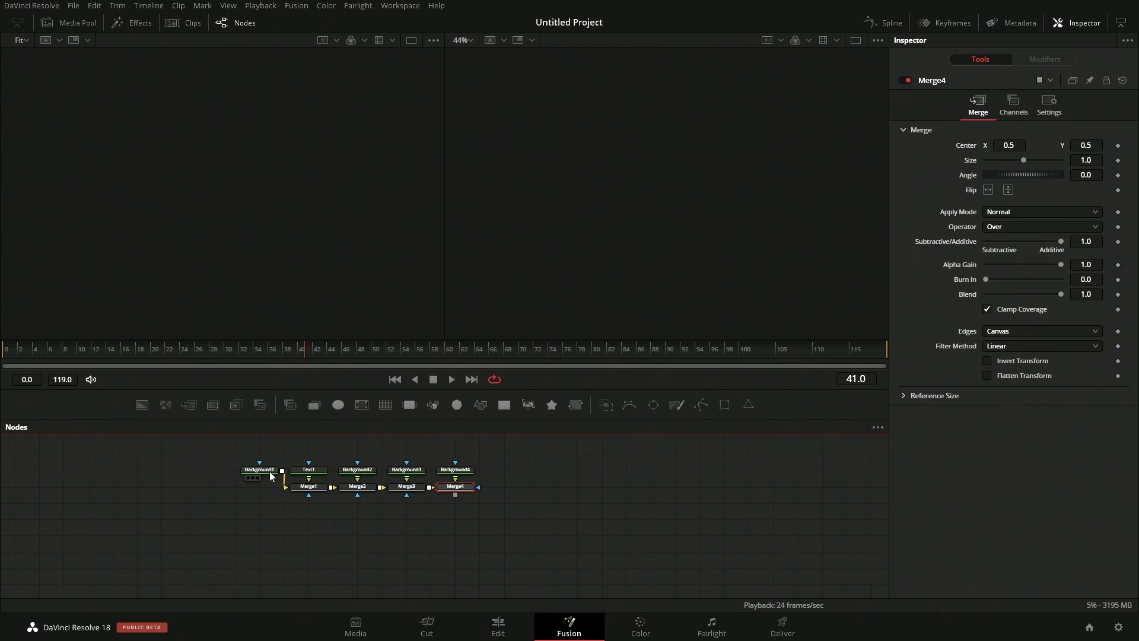
key("shift+space")
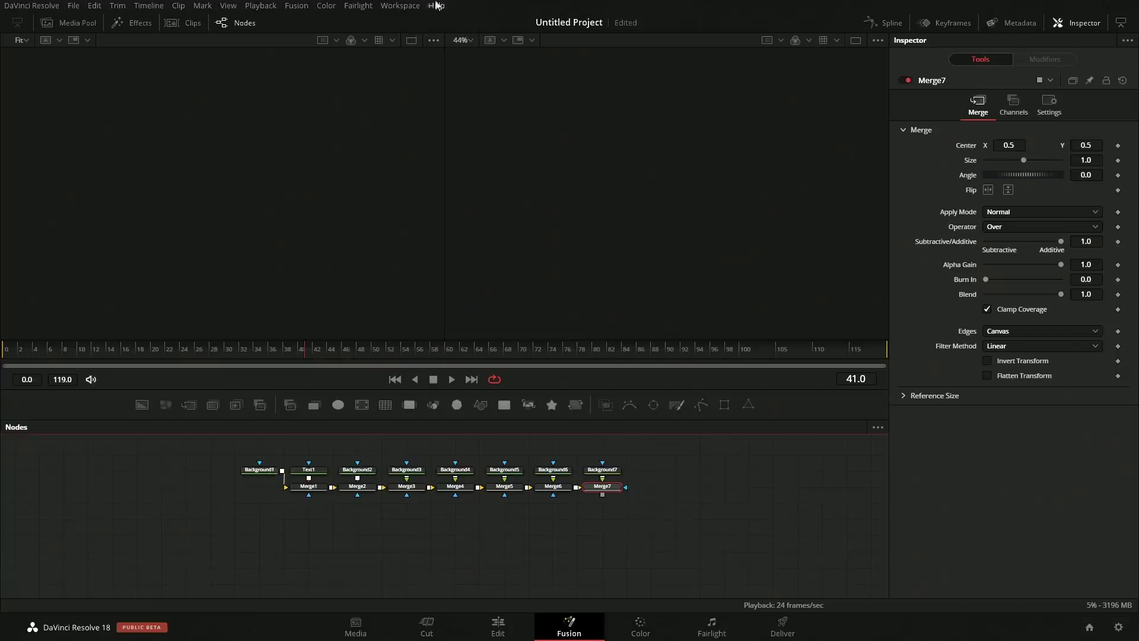
Switch the Fusion page to the Mid Flow layout preset
left_click(401, 6)
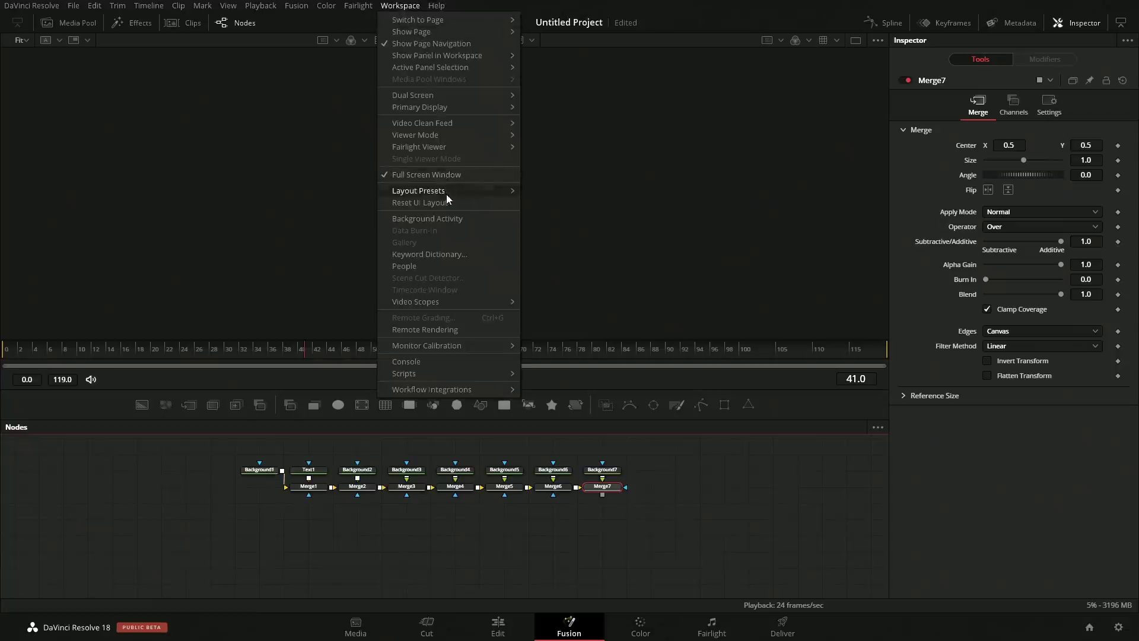
mouse_move(446, 194)
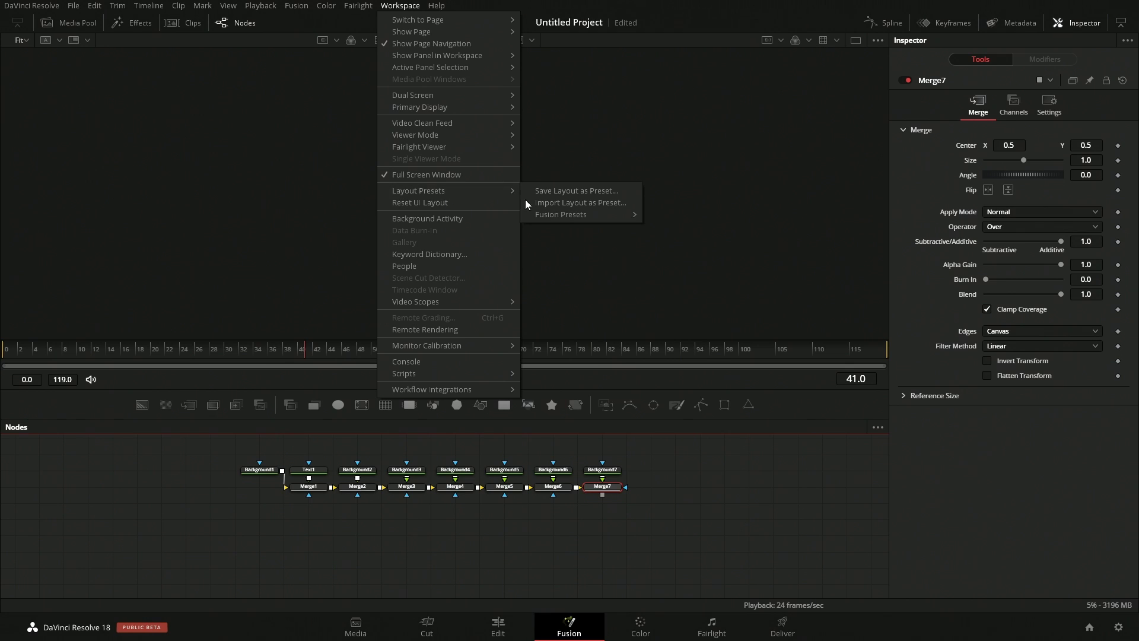
mouse_move(569, 215)
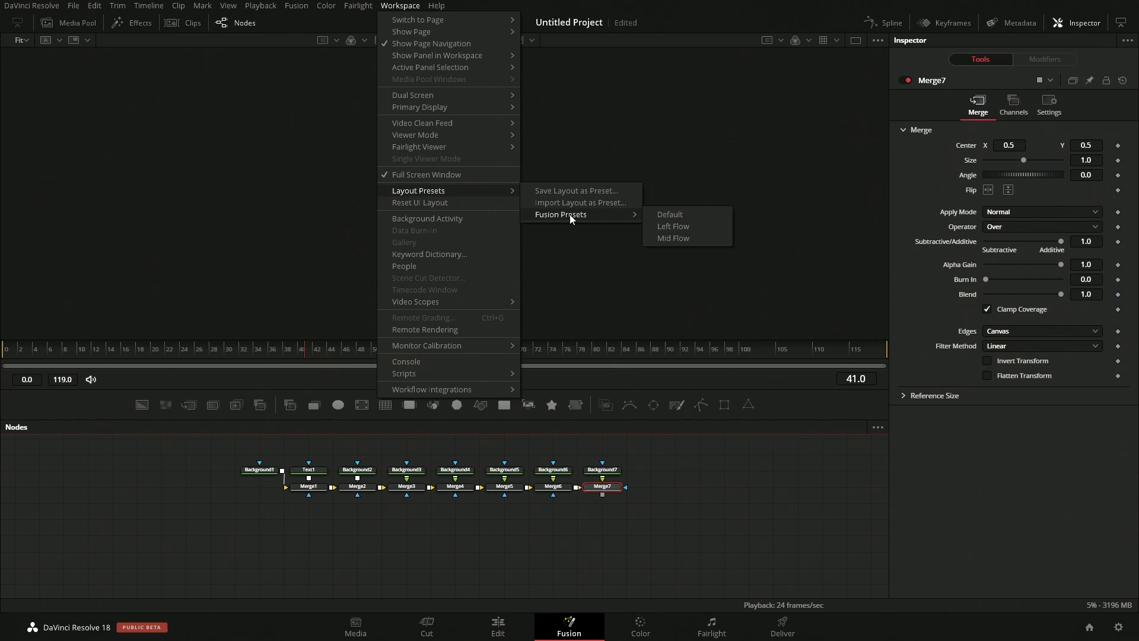
left_click(674, 238)
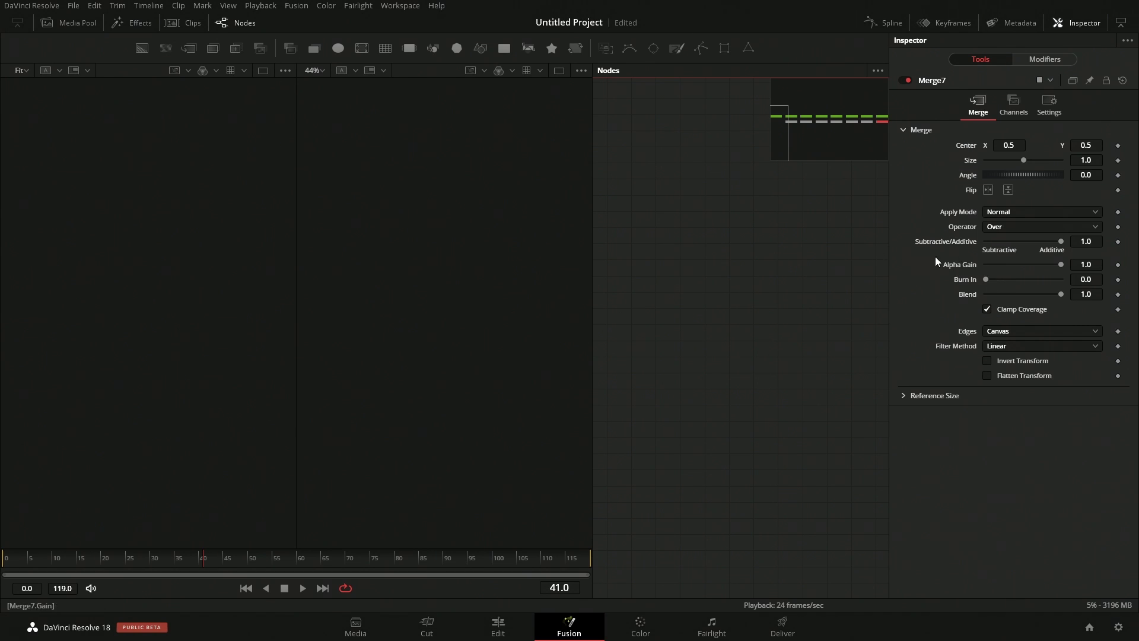
Extend the chain to Background11 and Merge11, then select and delete every node
left_click_drag(781, 124, 861, 135)
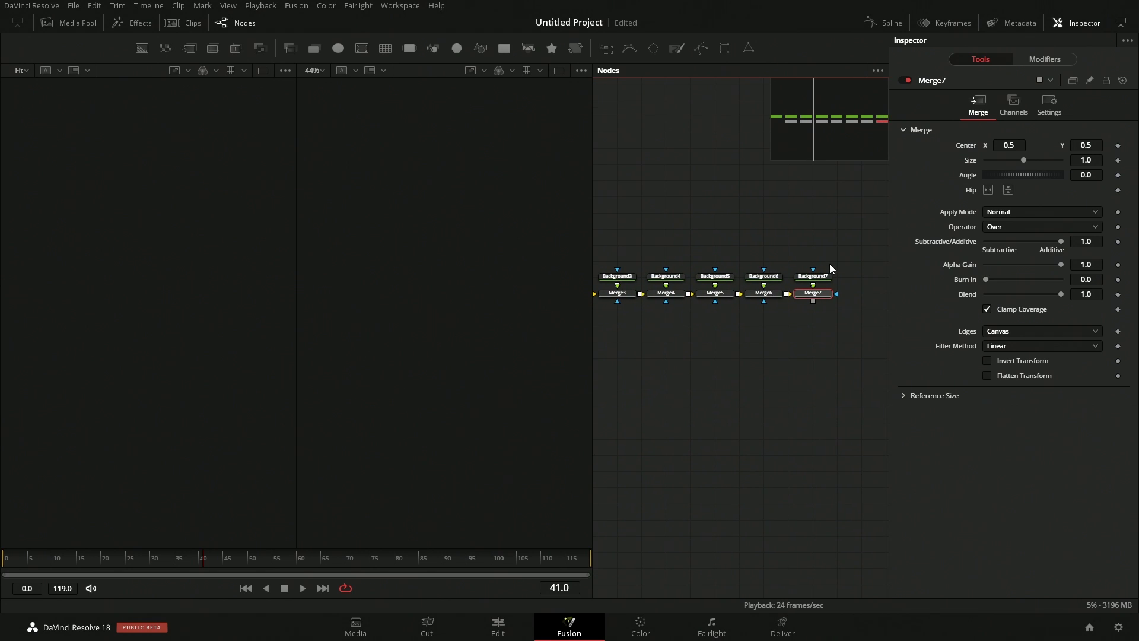
key("shift+space")
key("Return")
key("shift+space")
key("Return")
key("shift+space")
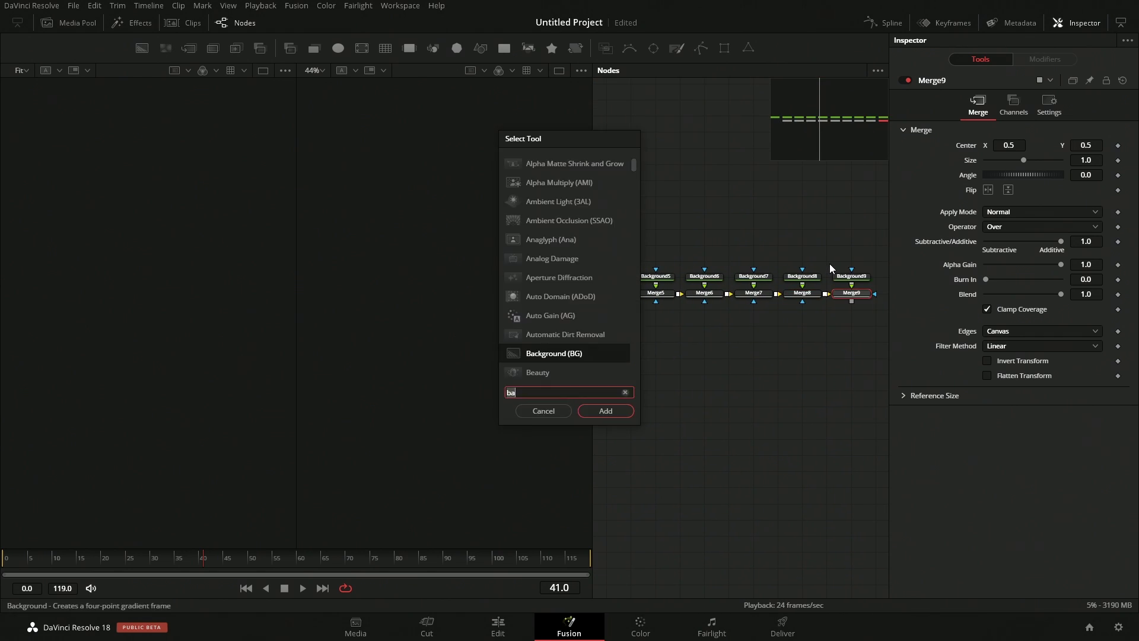
key("Return")
key("shift+space")
key("Return")
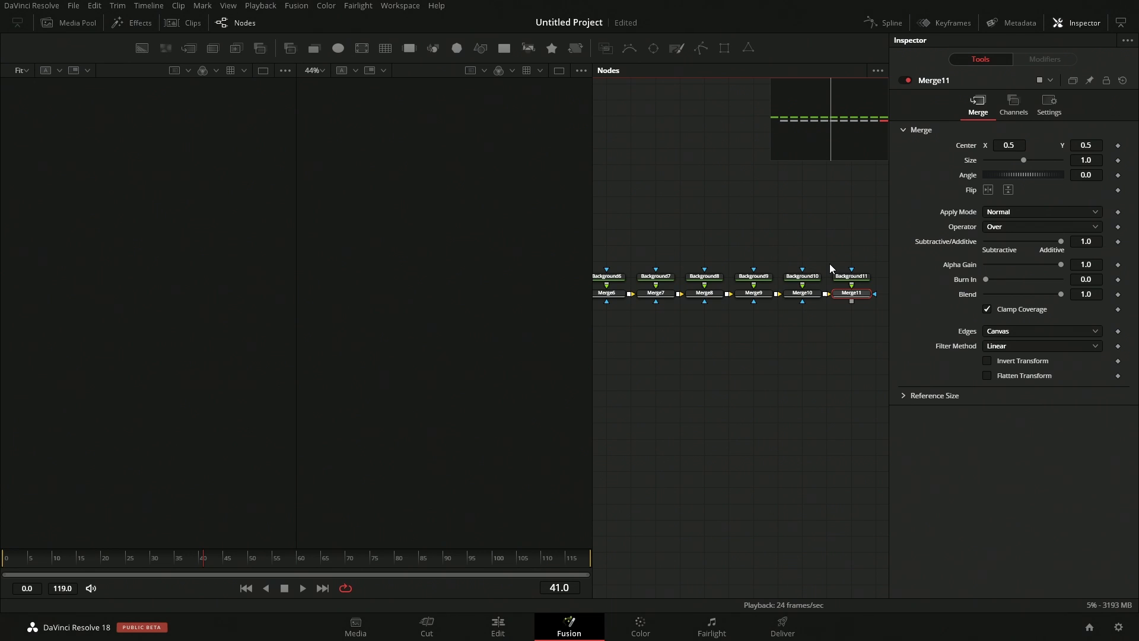
left_click_drag(873, 380, 532, 254)
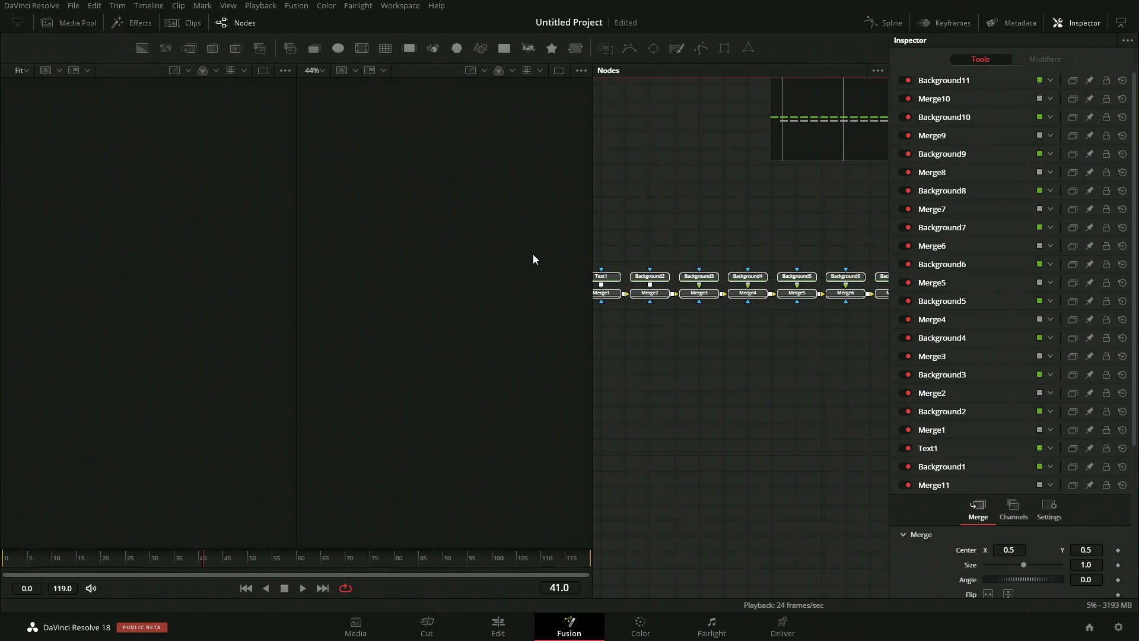
key("Delete")
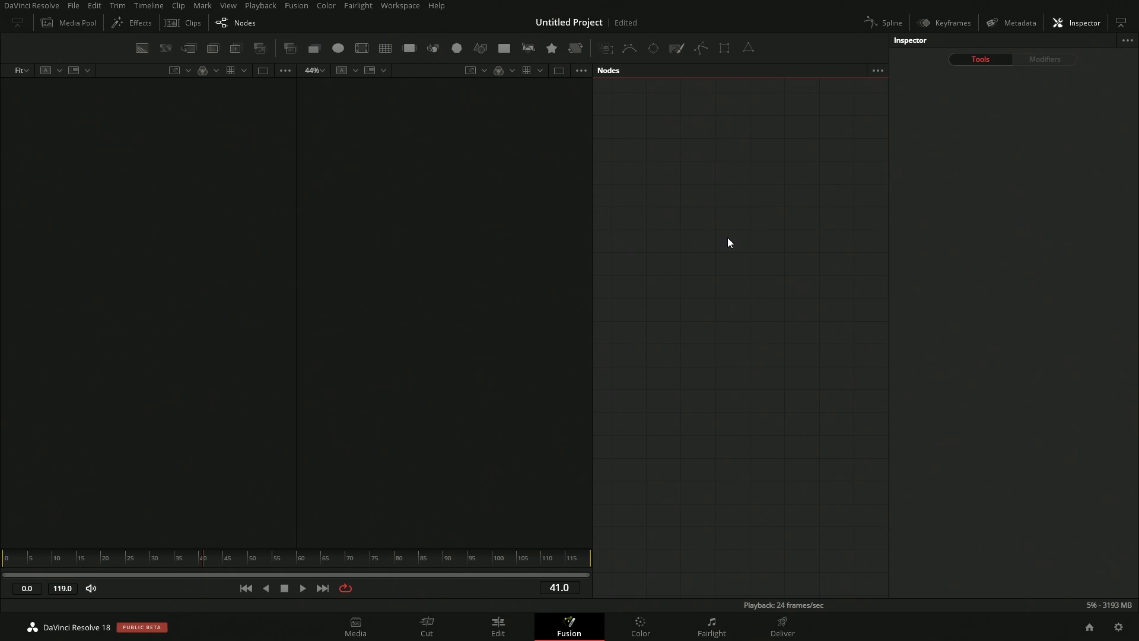
Set the node editor option to Build Flow Horizontally
right_click(616, 110)
mouse_move(664, 152)
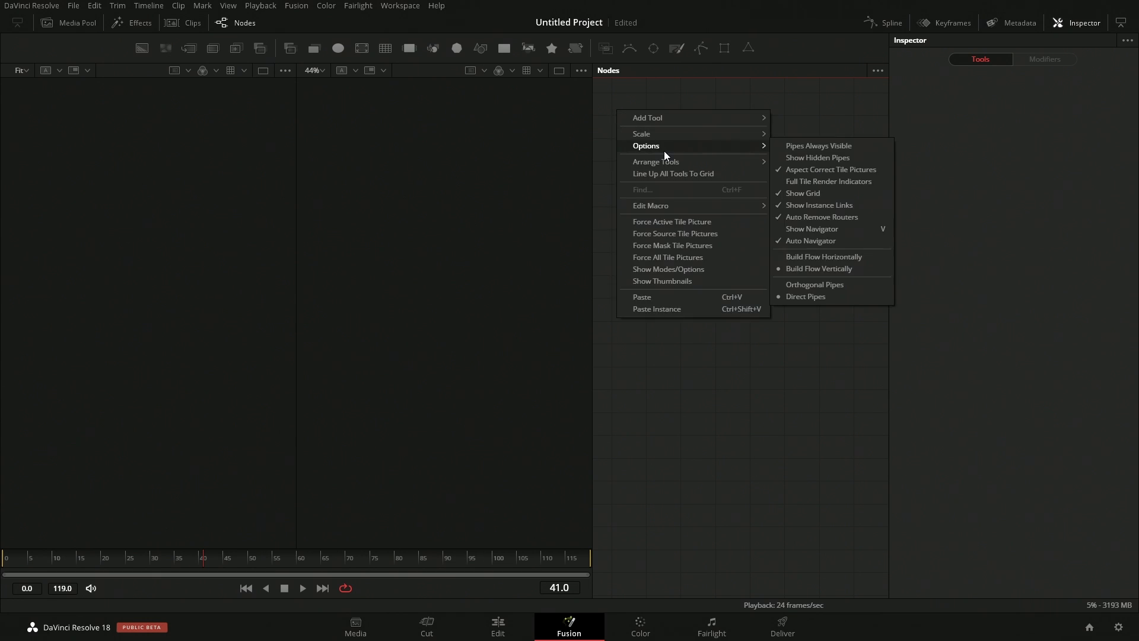
left_click(789, 259)
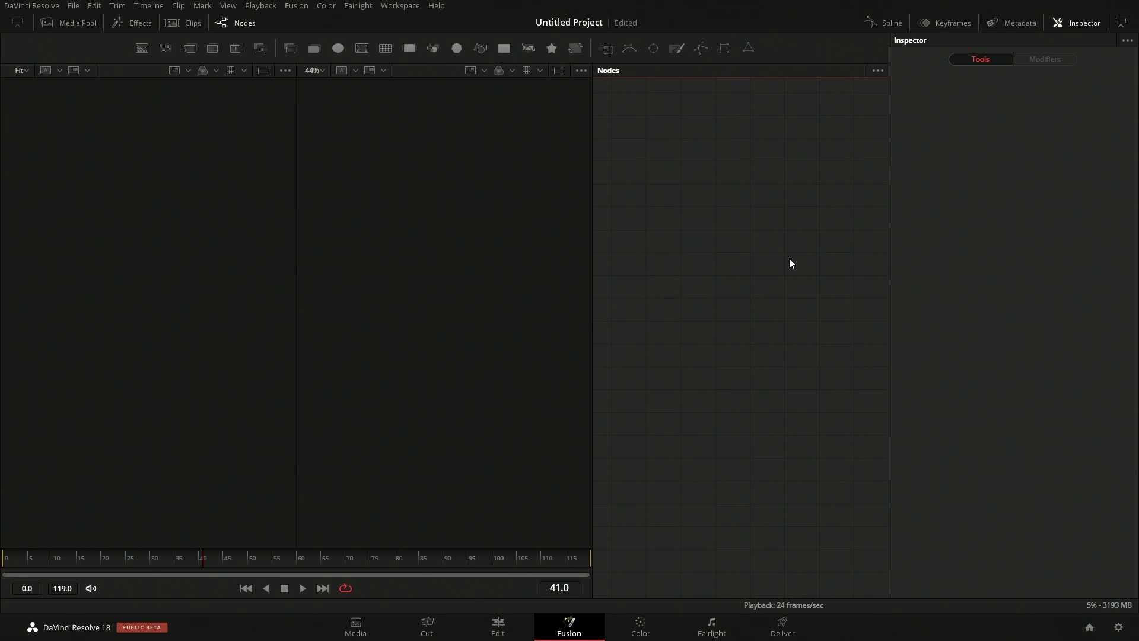
Add Background1 through Background7, each auto-merging into the chain of Merge1–Merge6
key("shift+space")
type("bg")
key("Return")
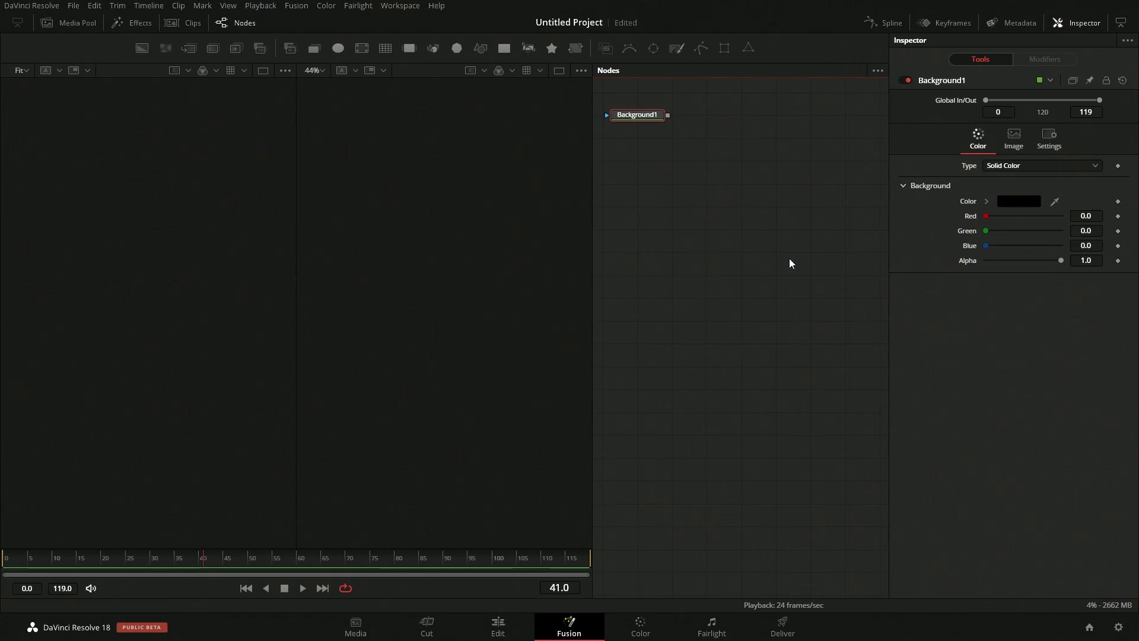
key("shift+space")
type("bg")
key("Return")
key("shift+space")
type("ba")
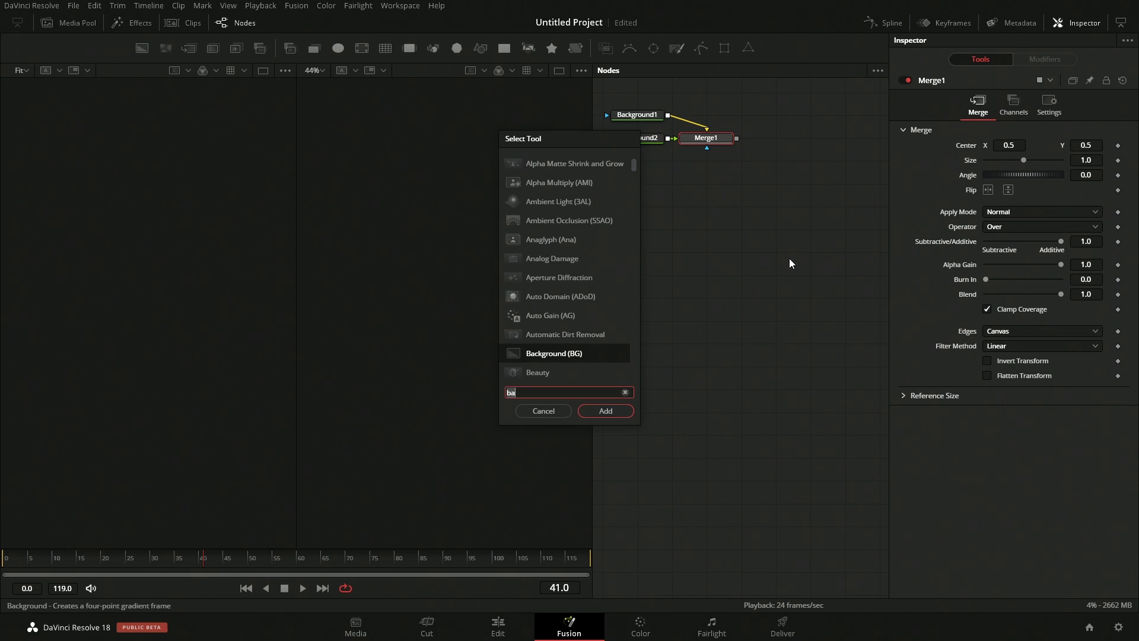
key("Return")
key("shift+space")
key("Return")
key("shift+space")
key("Return")
key("shift+space")
key("Return")
key("shift+space")
key("Return")
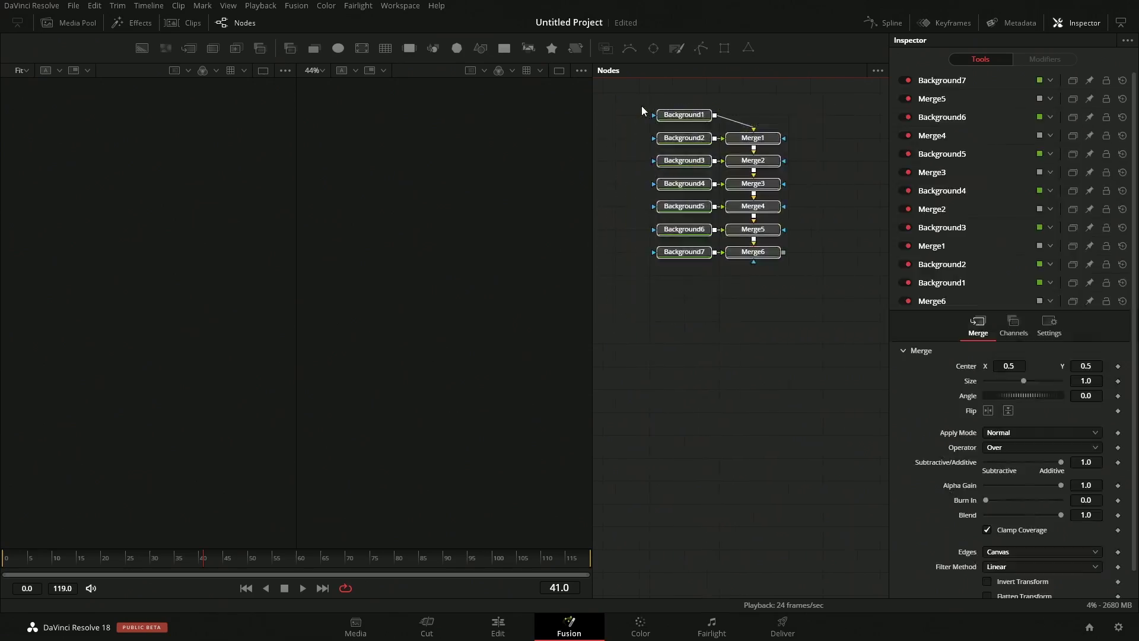
Clear the graph and add a Text 3D node and a Text+ node
key("Delete")
key("shift+space")
type("text")
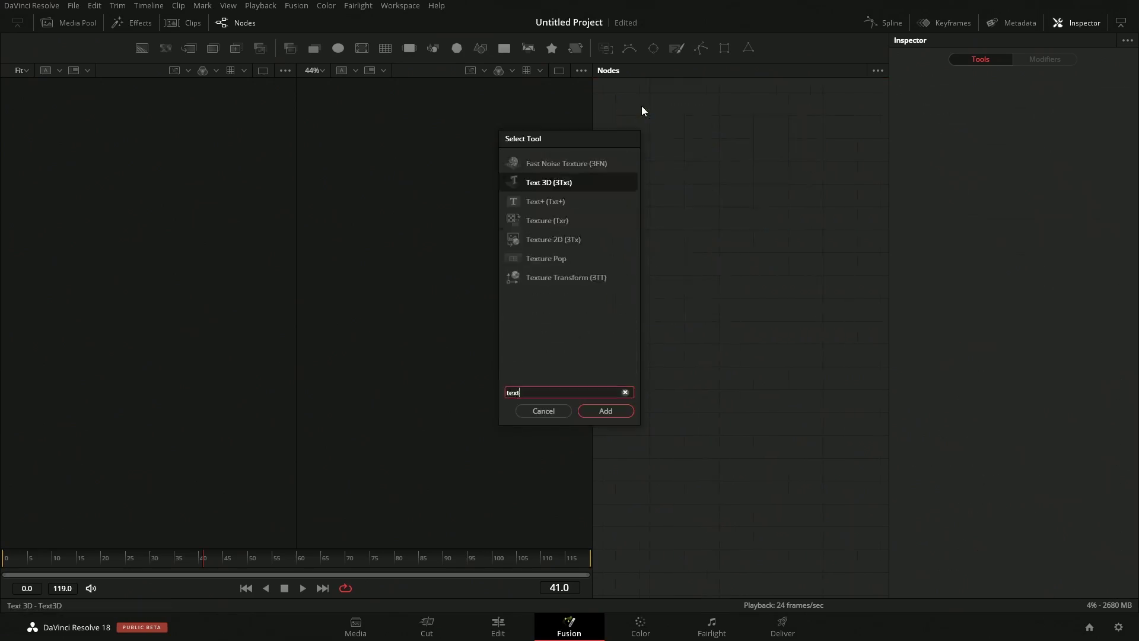
key("Return")
key("shift+space")
type("text")
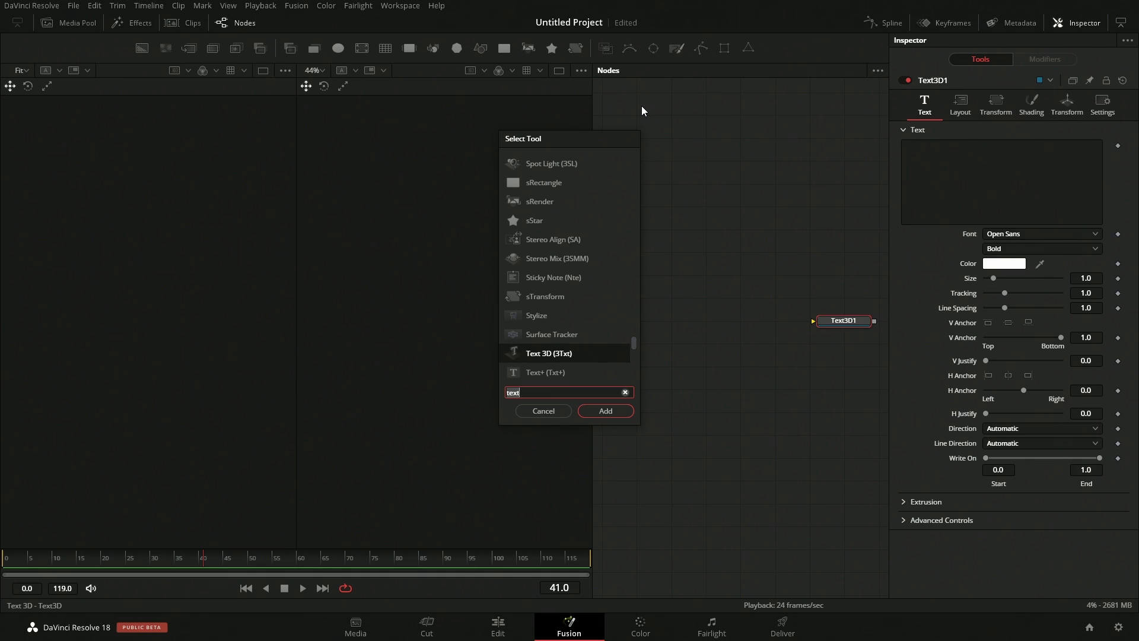
key("Down")
key("Return")
Remove Text3D1, enter jayartetv as Text1's text, and show Text1 in viewer 2
left_click(844, 323)
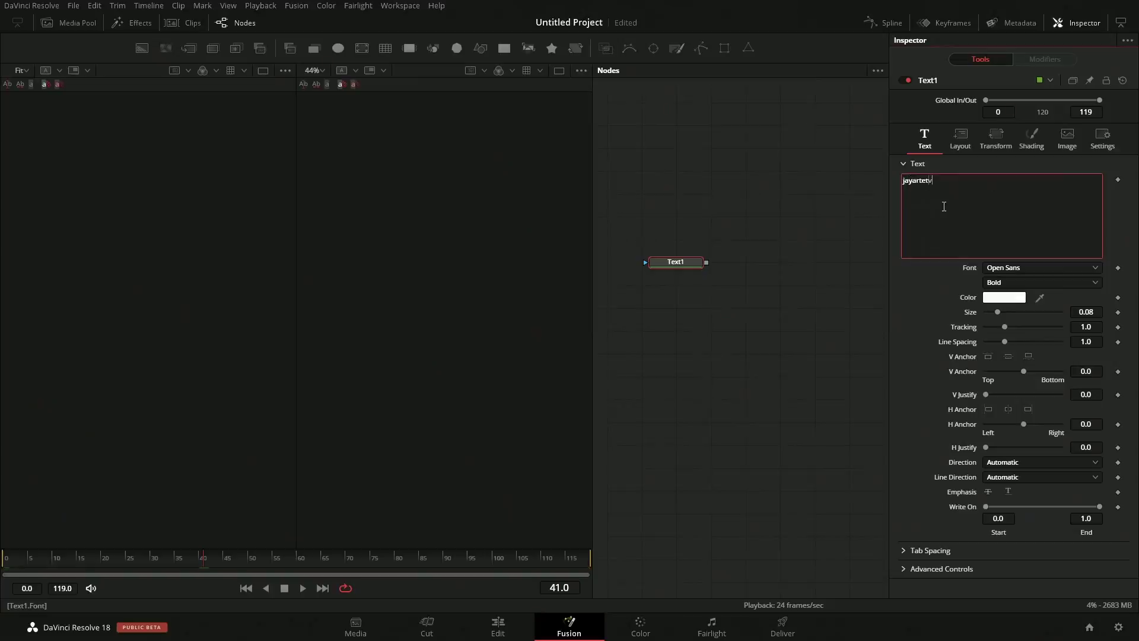
left_click(713, 392)
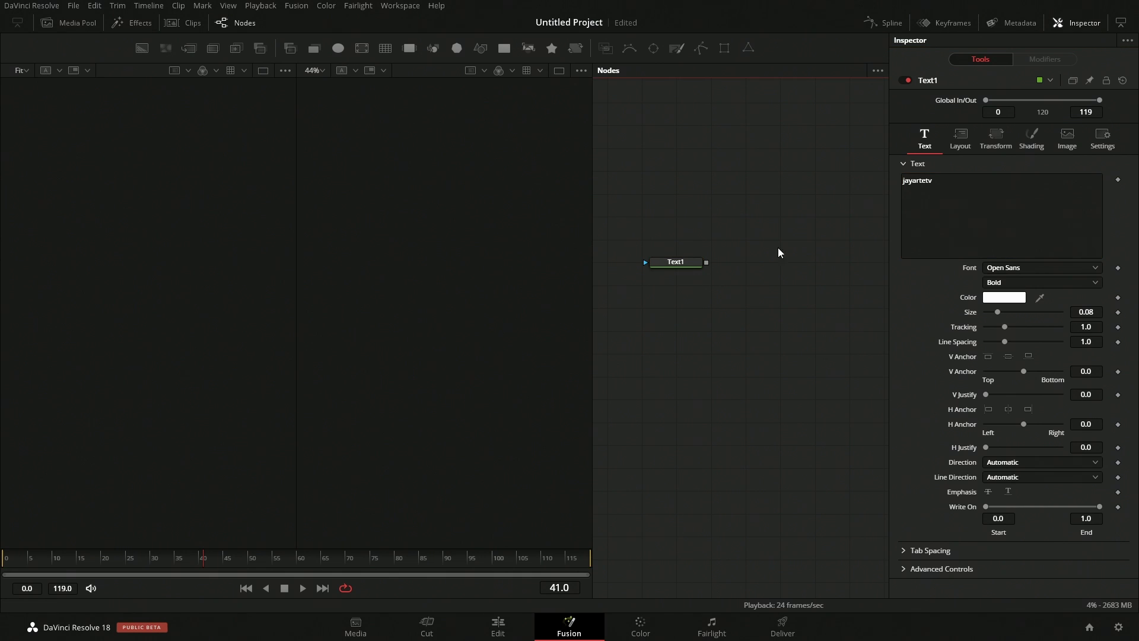
key("2")
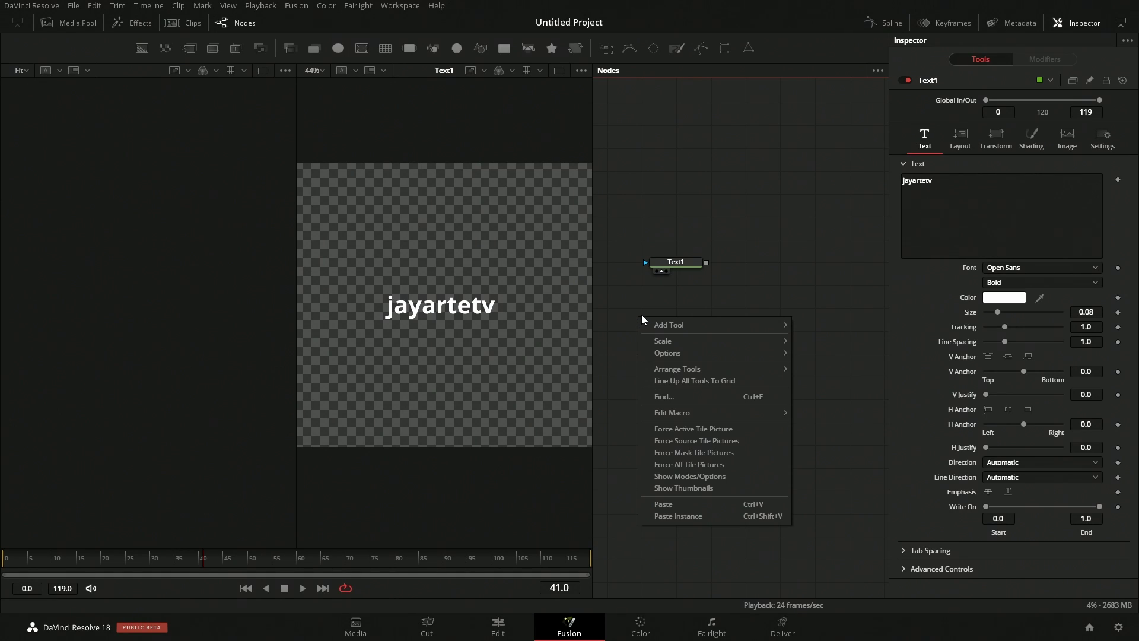
Enable Force Source Tile Pictures on nodes and show Text1 in viewer 1
left_click(668, 442)
right_click(646, 400)
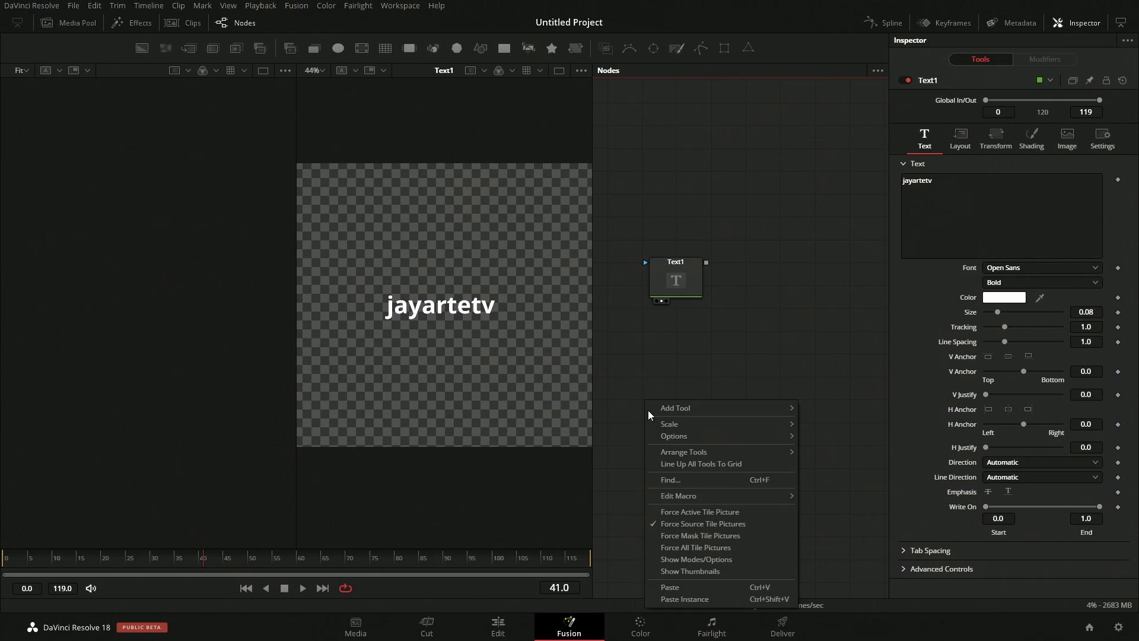
left_click(673, 570)
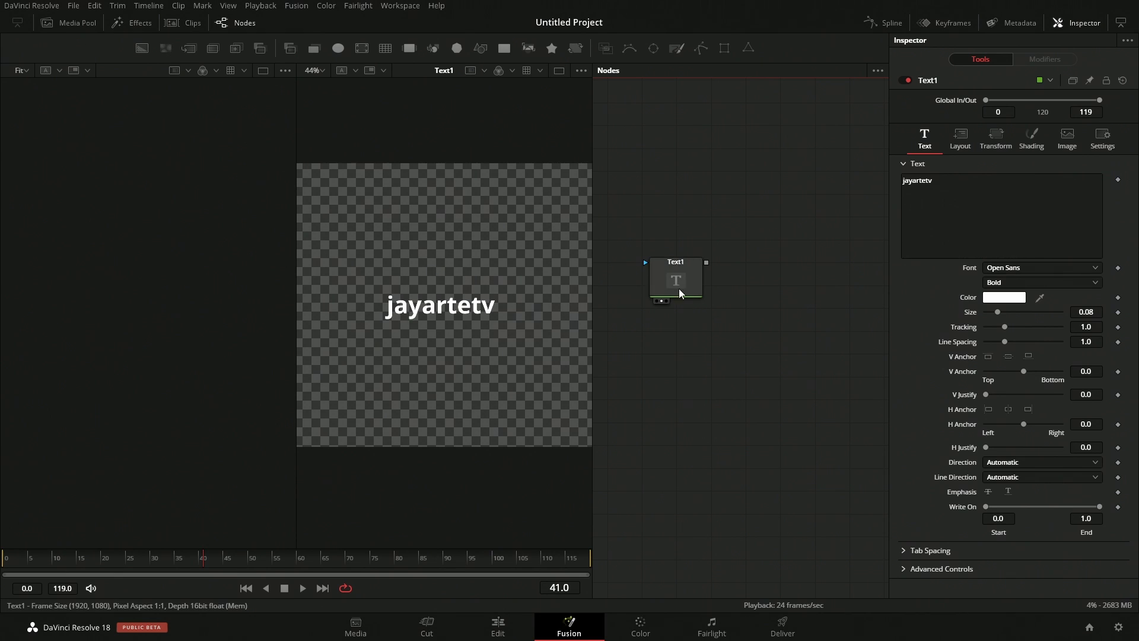
key("1")
Replace the old Text1 with a fresh Text+ node
key("Delete")
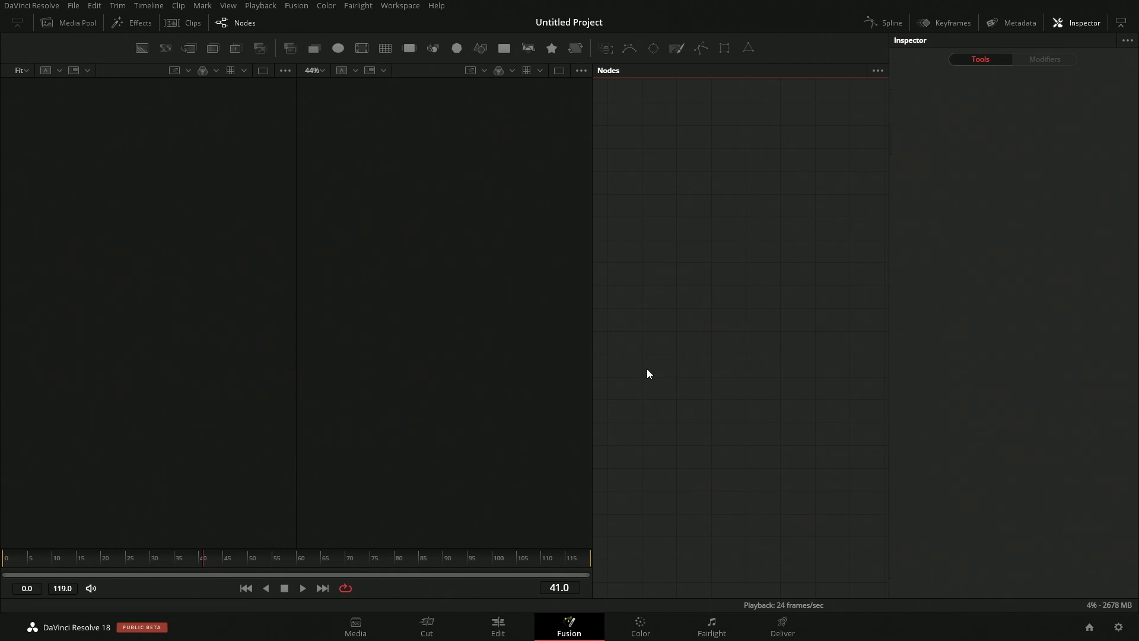
key("shift+space")
type("b")
key("BackSpace")
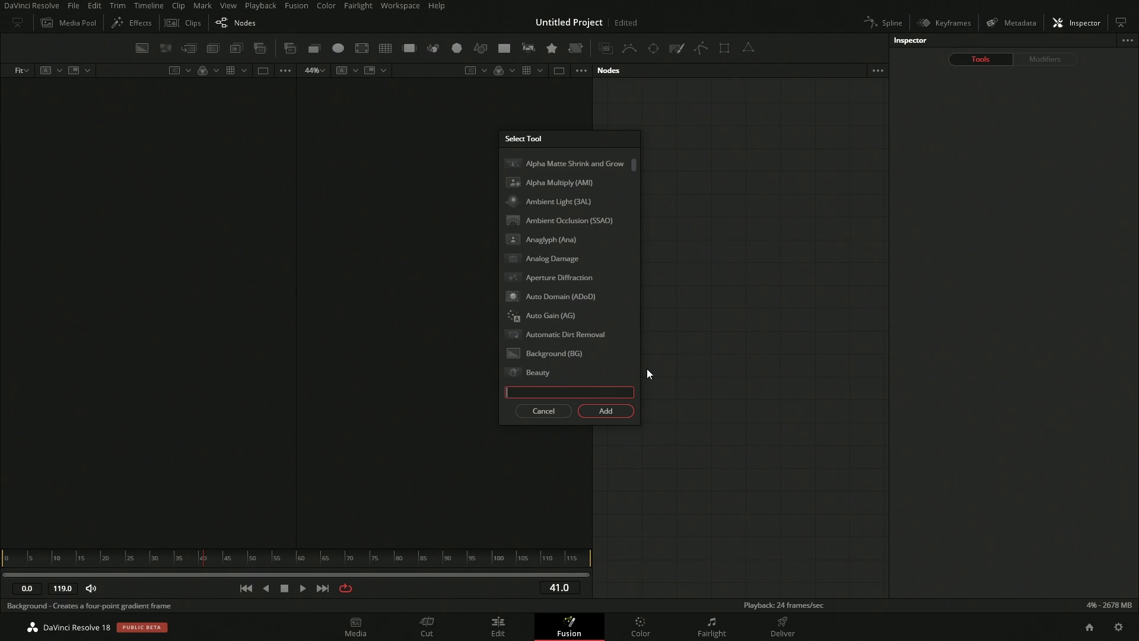
type("text")
key("Return")
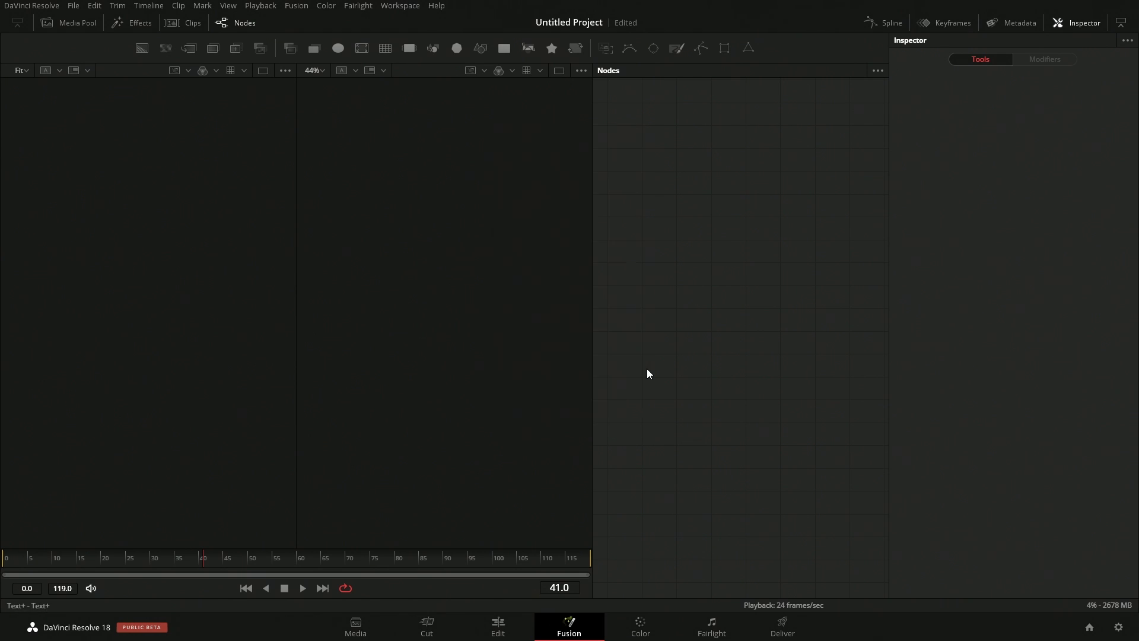
Make the new Text1 read jayaretv with magenta #f821ff text colour
left_click(986, 220)
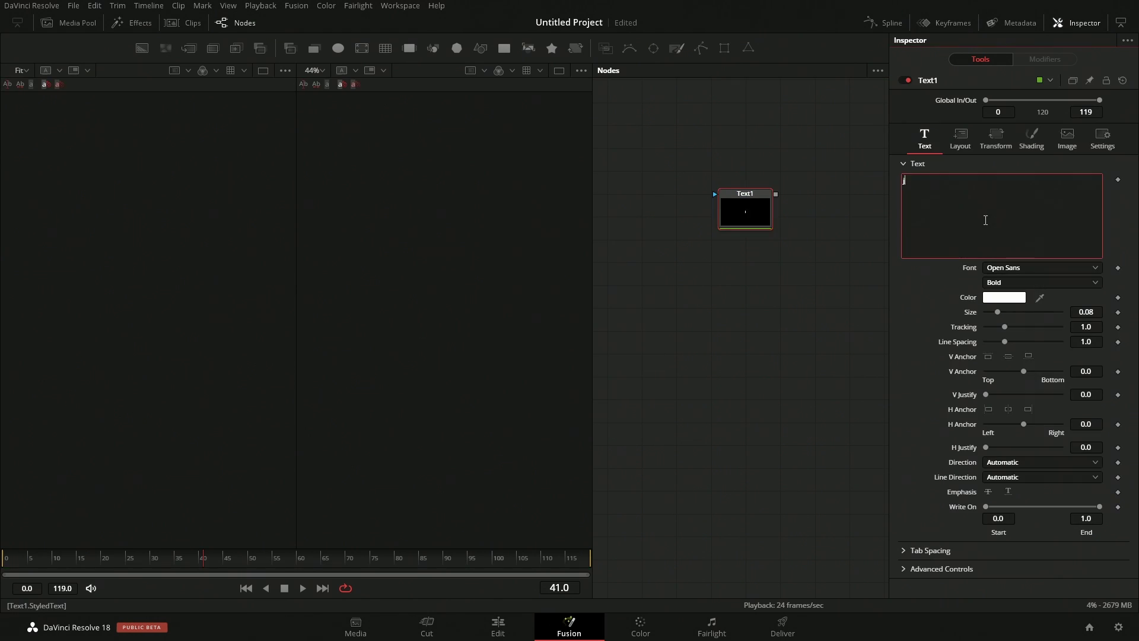
type("jayaretv")
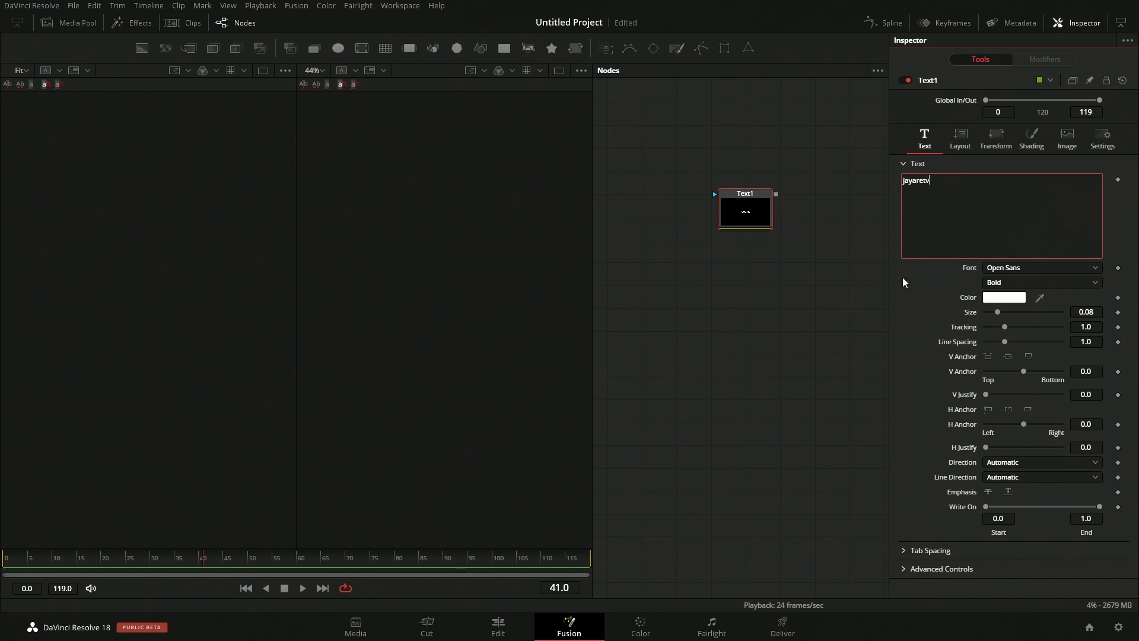
left_click(987, 300)
left_click(586, 220)
left_click(682, 425)
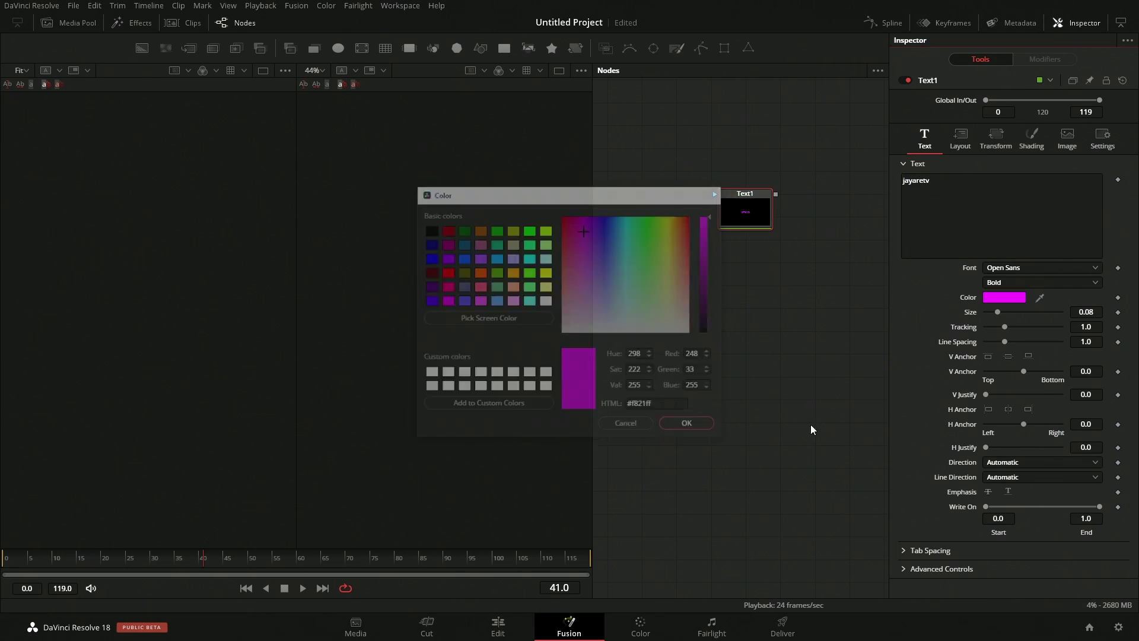
Drag the Untitled6.mov clip from the Media Pool into the graph as MediaIn1
left_click(731, 232)
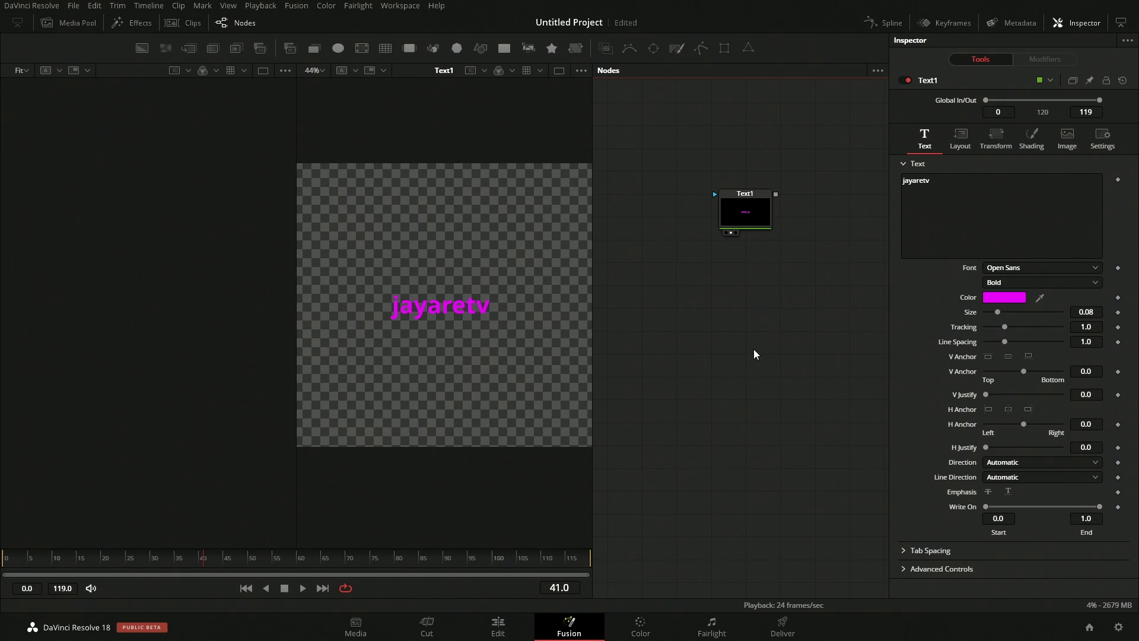
left_click(186, 23)
left_click(182, 25)
left_click(70, 23)
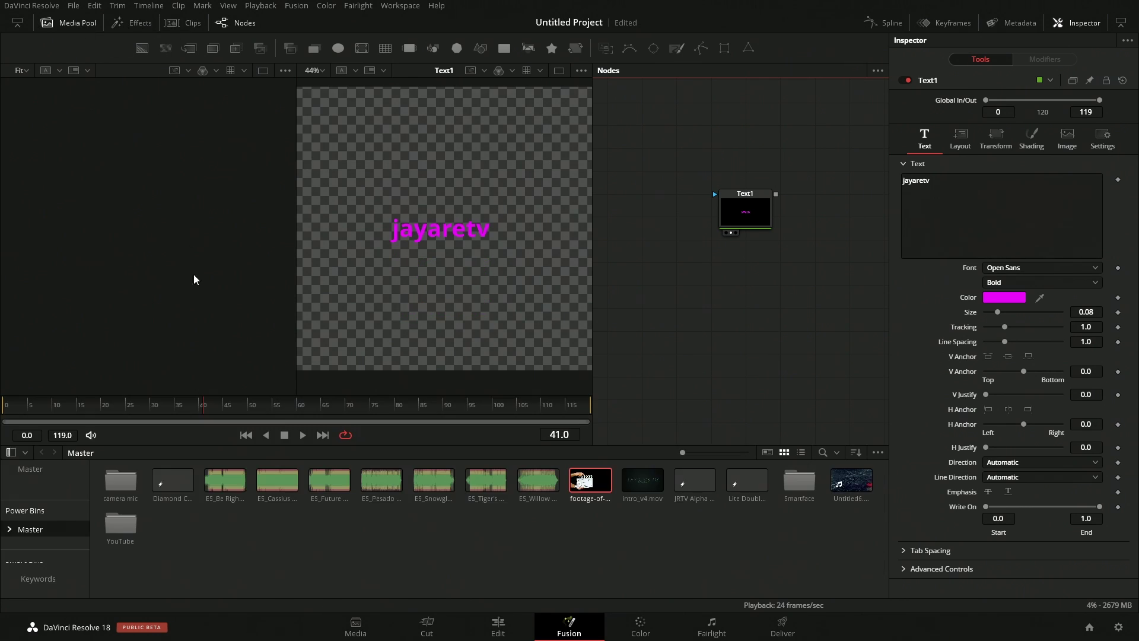
left_click_drag(849, 495, 676, 321)
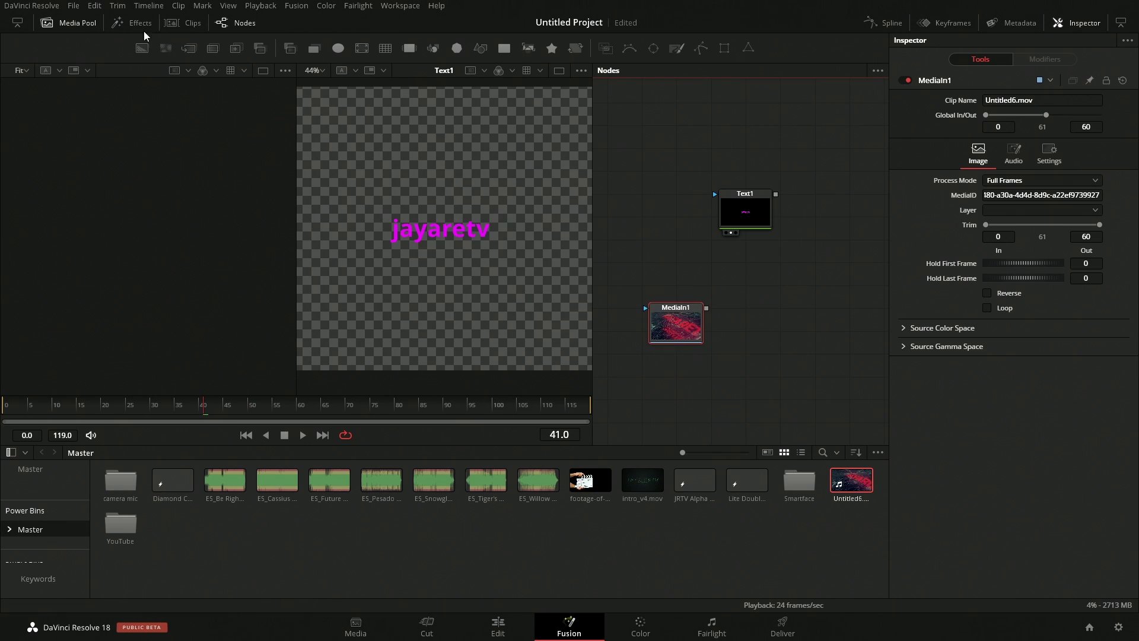
left_click(74, 25)
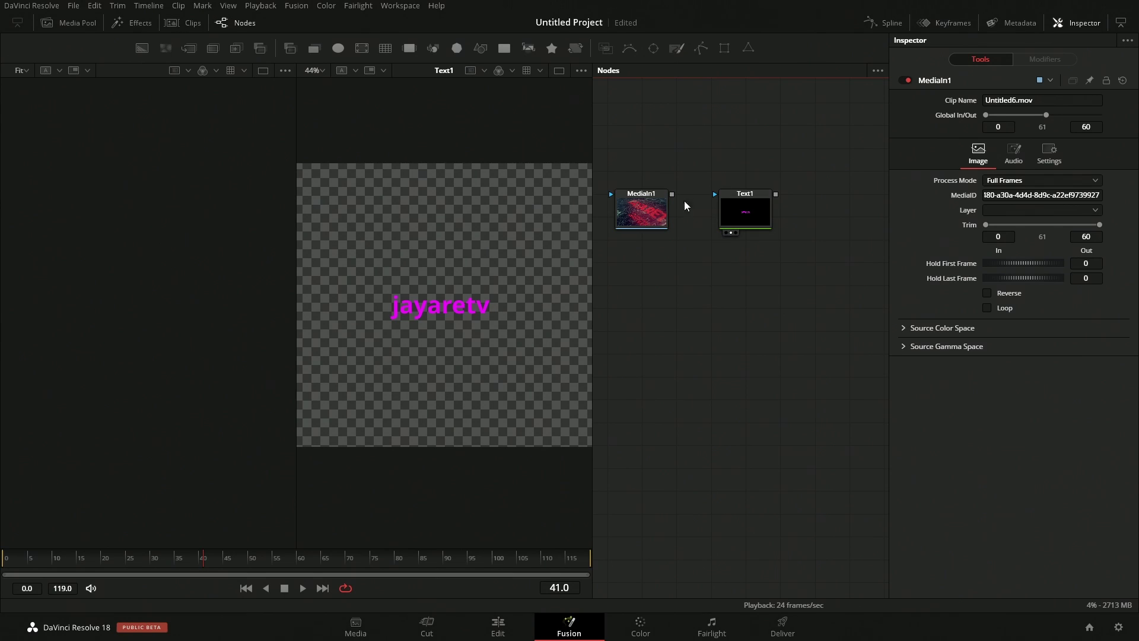
Wire MediaIn1 onto Text1 to create Merge1, and place Merge1 below both
left_click_drag(673, 199, 777, 208)
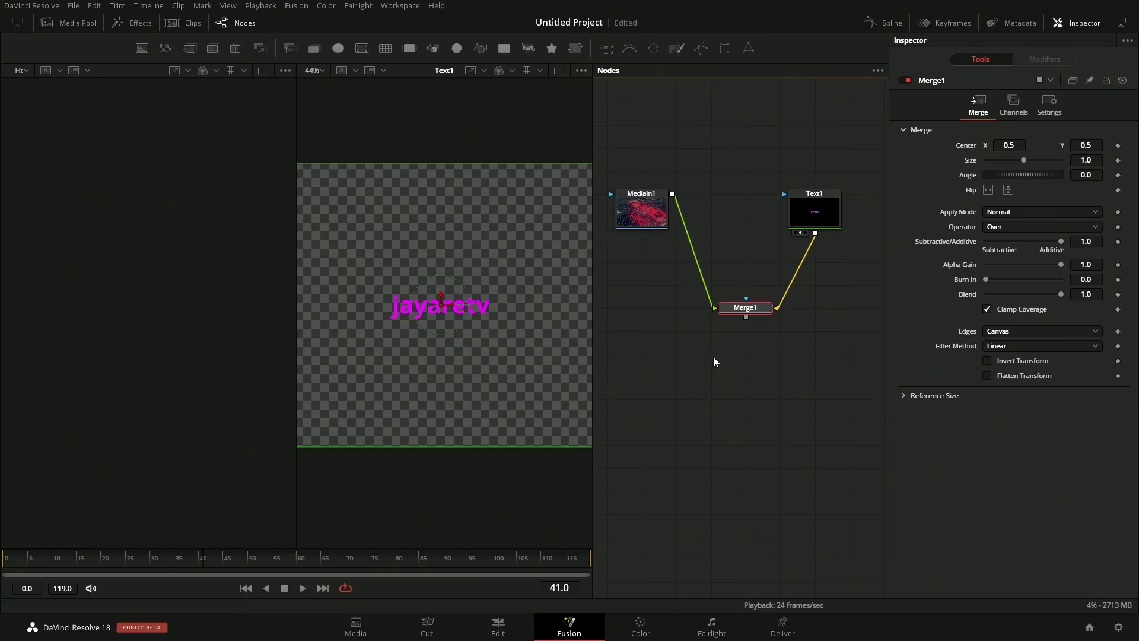
left_click_drag(742, 308, 747, 350)
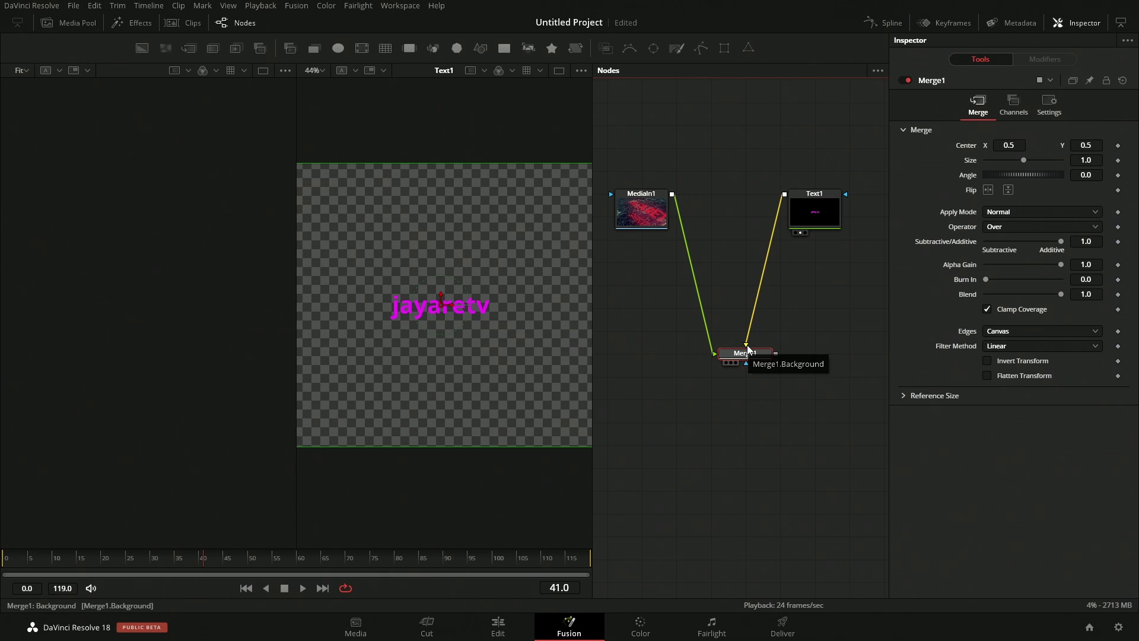
Switch node connections to Orthogonal Pipes
right_click(625, 116)
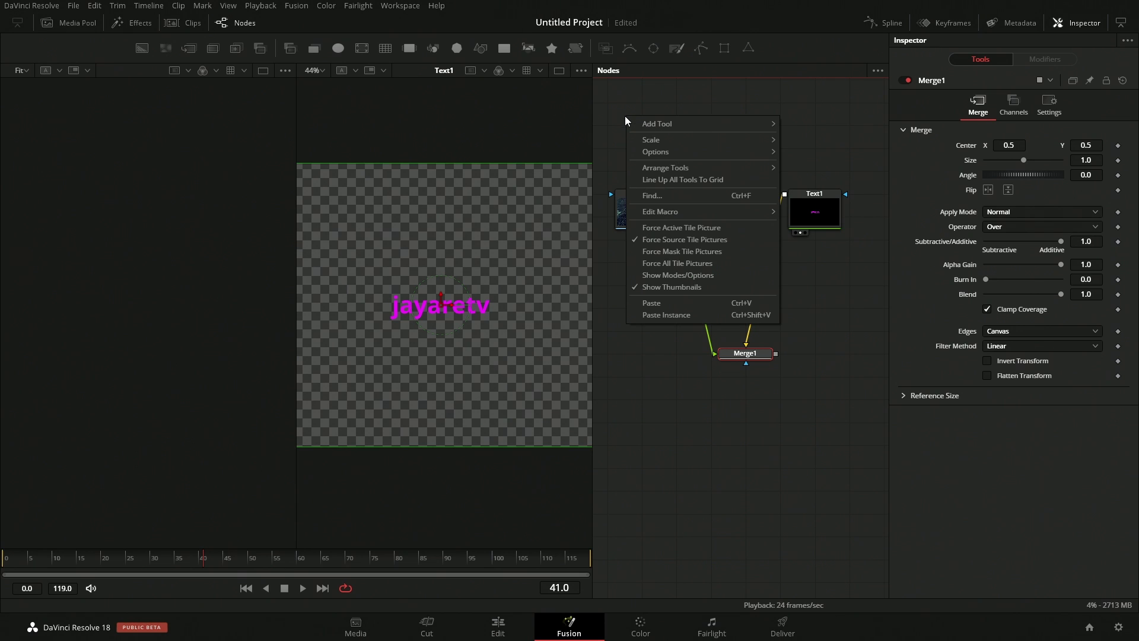
mouse_move(706, 155)
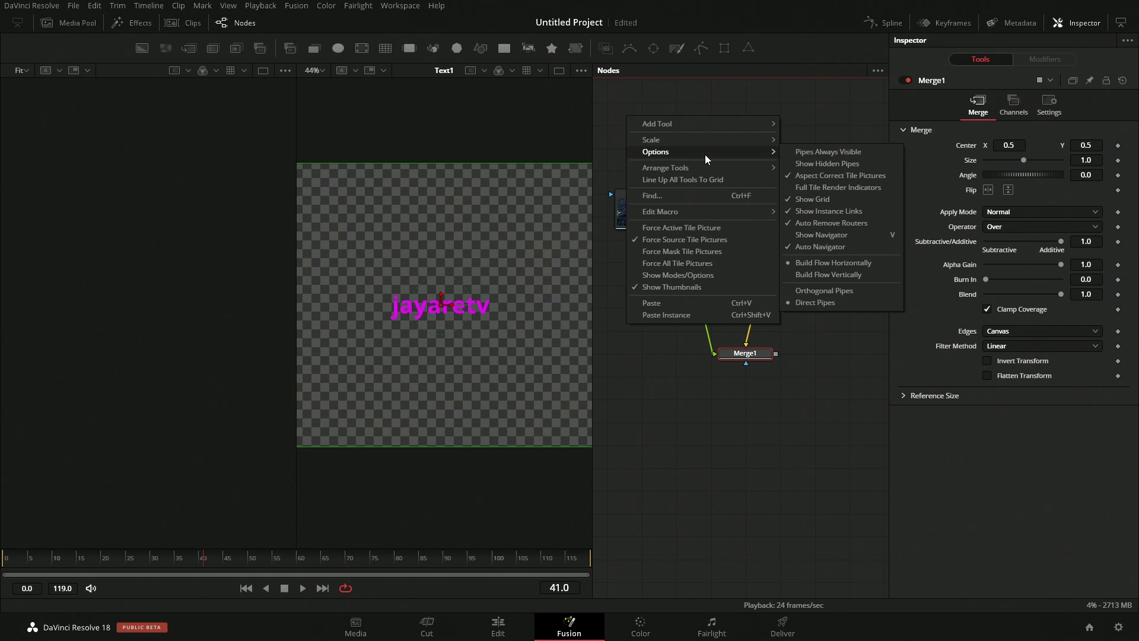
left_click(793, 291)
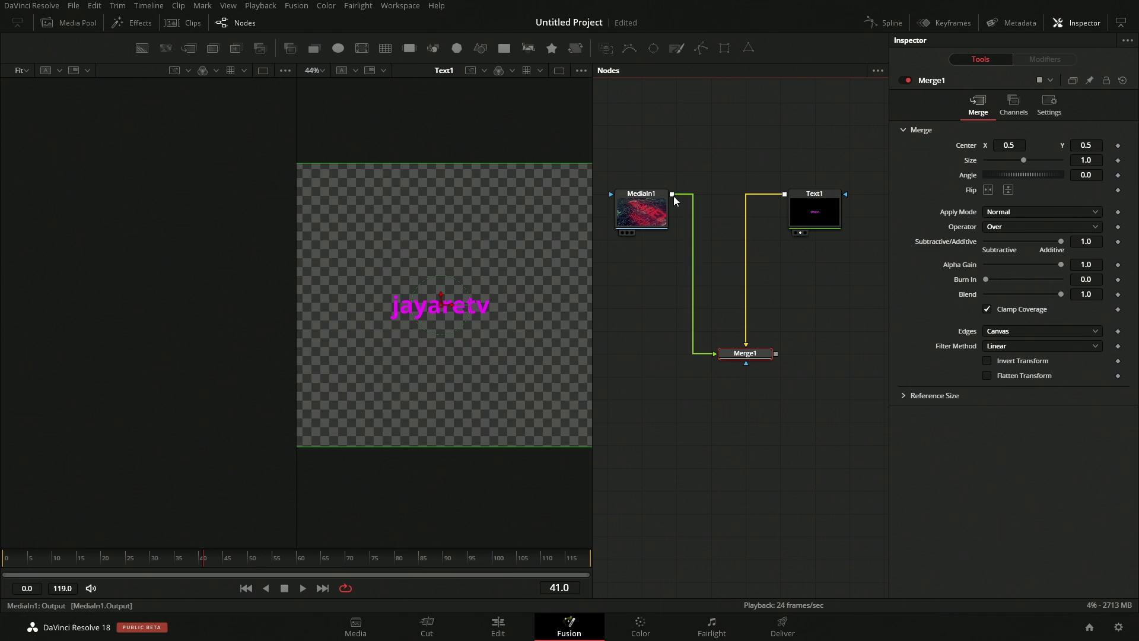
Move Merge1 down and right, with Text1 directly above it
left_click_drag(739, 356, 825, 363)
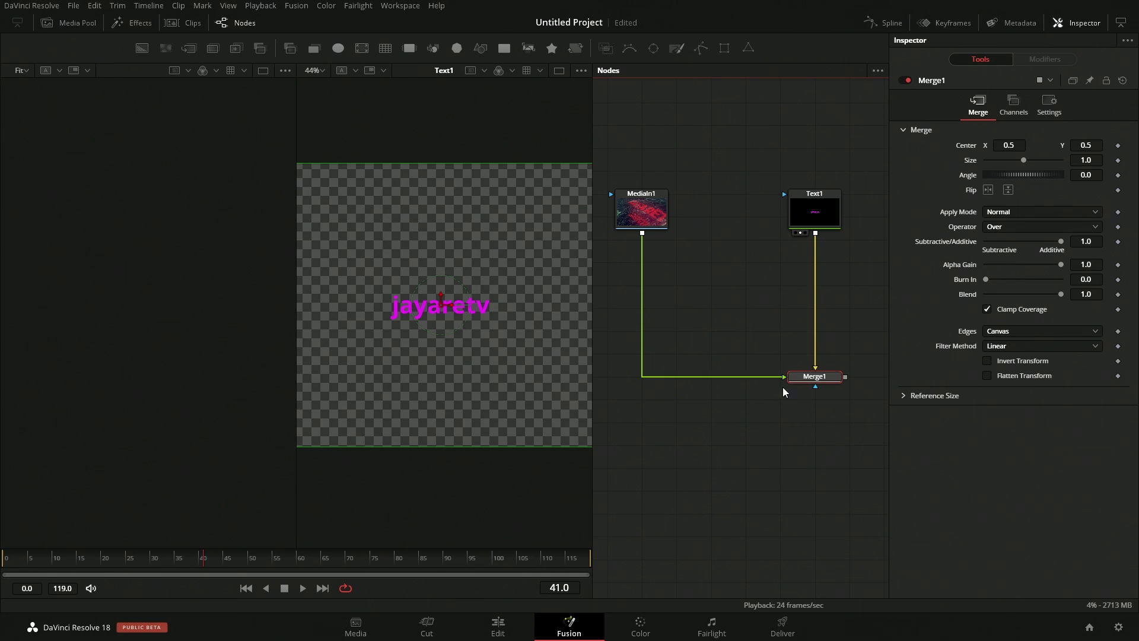
scroll(774, 406, "down", 3)
left_click_drag(793, 307, 803, 268)
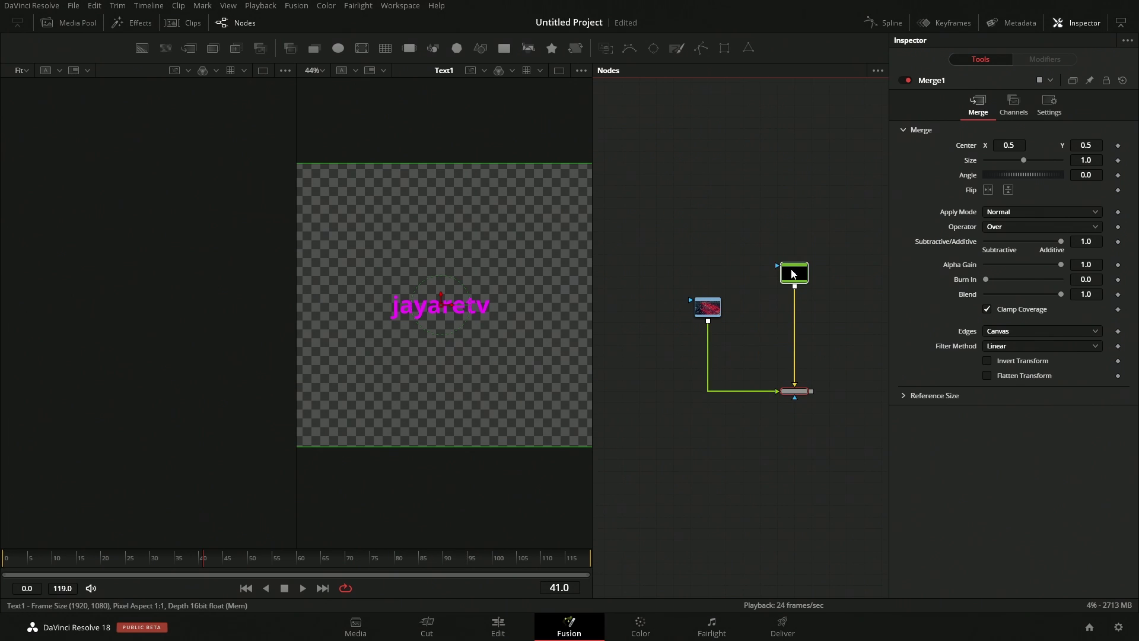
Paste a Merge1_1 node fed by MediaIn1 and Text1, aligned with Merge1
left_click(816, 387)
key("ctrl+v")
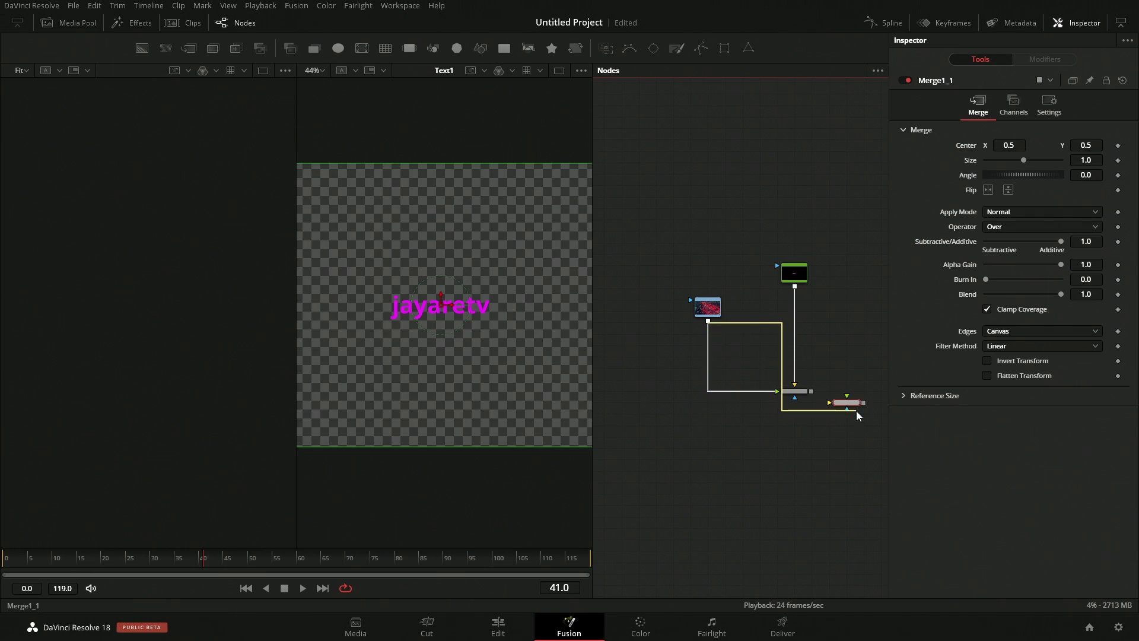
left_click_drag(857, 415, 848, 401)
left_click_drag(794, 287, 853, 398)
left_click_drag(706, 314, 653, 370)
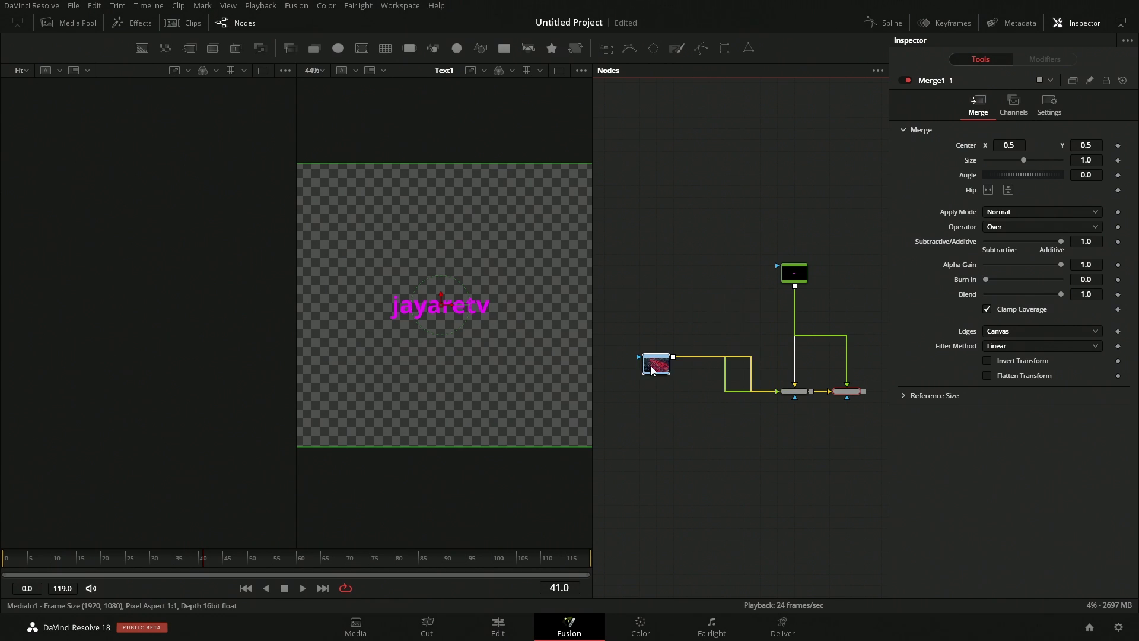
left_click(652, 371)
scroll(773, 371, "left", 2)
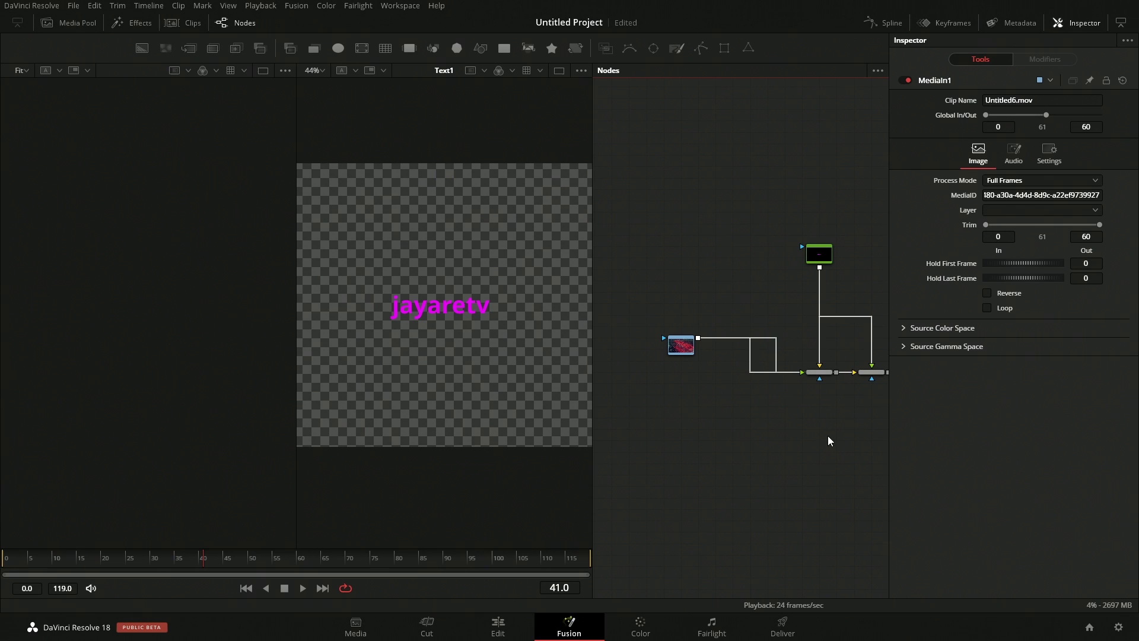
scroll(842, 403, "right", 3)
scroll(795, 414, "up", 2)
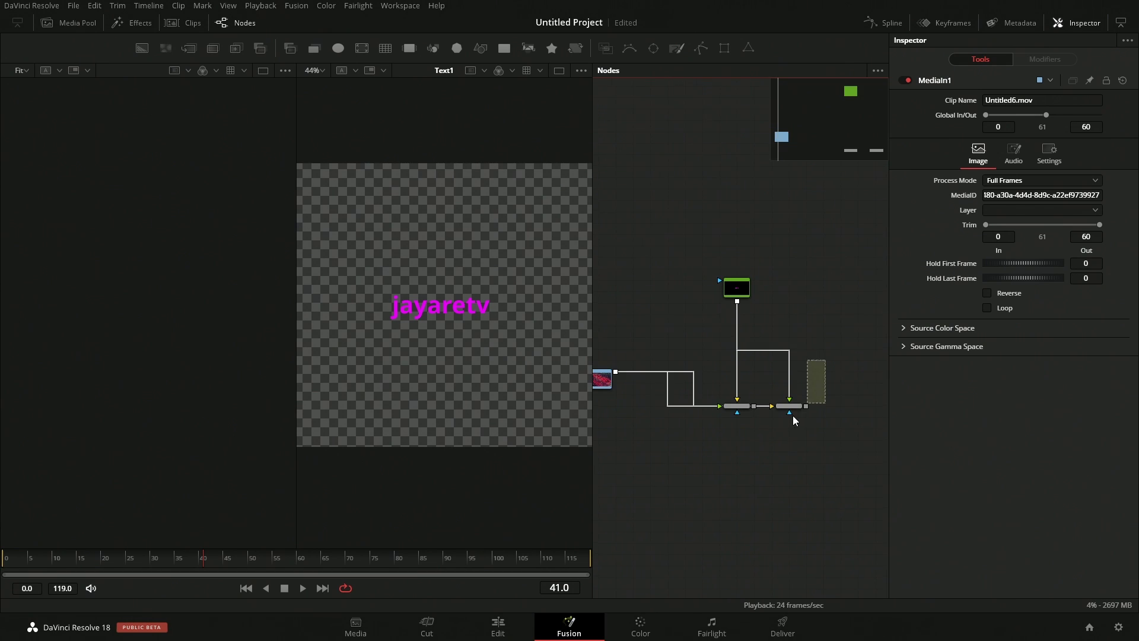
Add Merge1_2 after Merge1_1, feeding Merge1_1's output into it
left_click(795, 406)
key("ctrl+v")
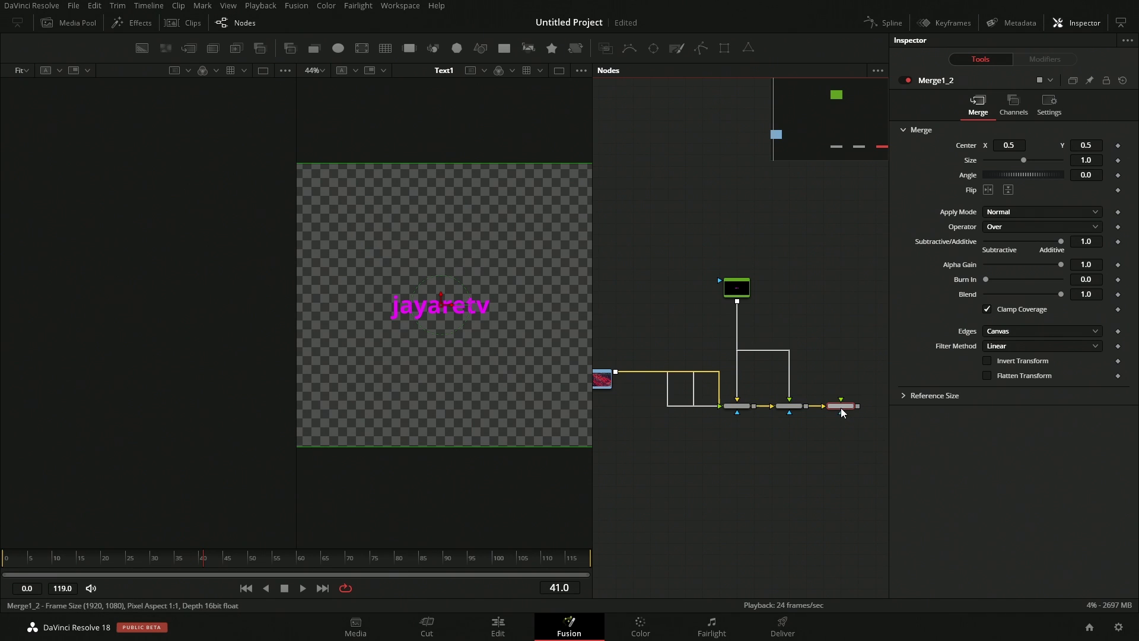
mouse_move(847, 407)
left_mouse_down()
mouse_move(858, 410)
mouse_move(842, 409)
left_mouse_up()
left_click(849, 447)
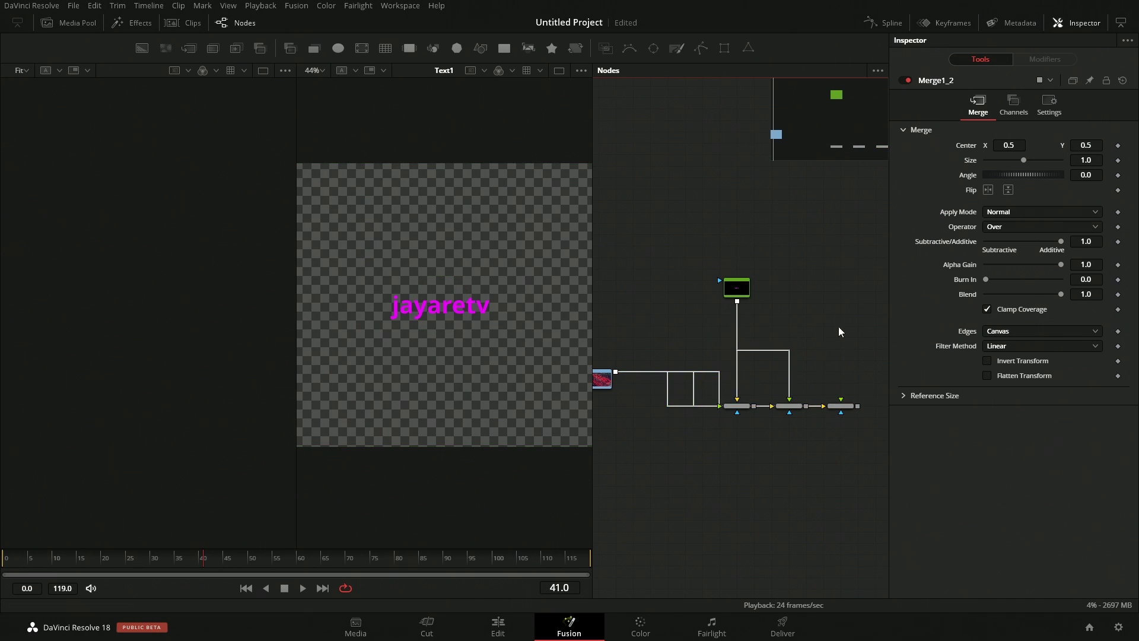
Shift Merge1_1 and Merge1_2 right, then lift Merge1_1 above the main line
left_click_drag(855, 331, 772, 330)
left_click_drag(831, 362, 752, 409)
scroll(809, 409, "down", 5)
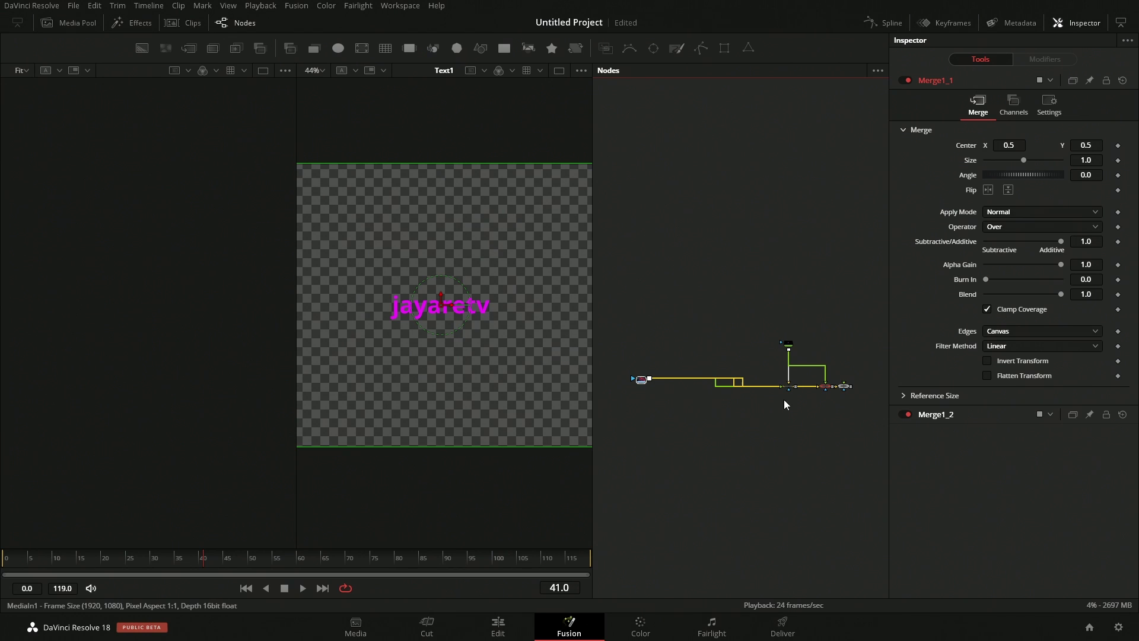
scroll(784, 405, "up", 5)
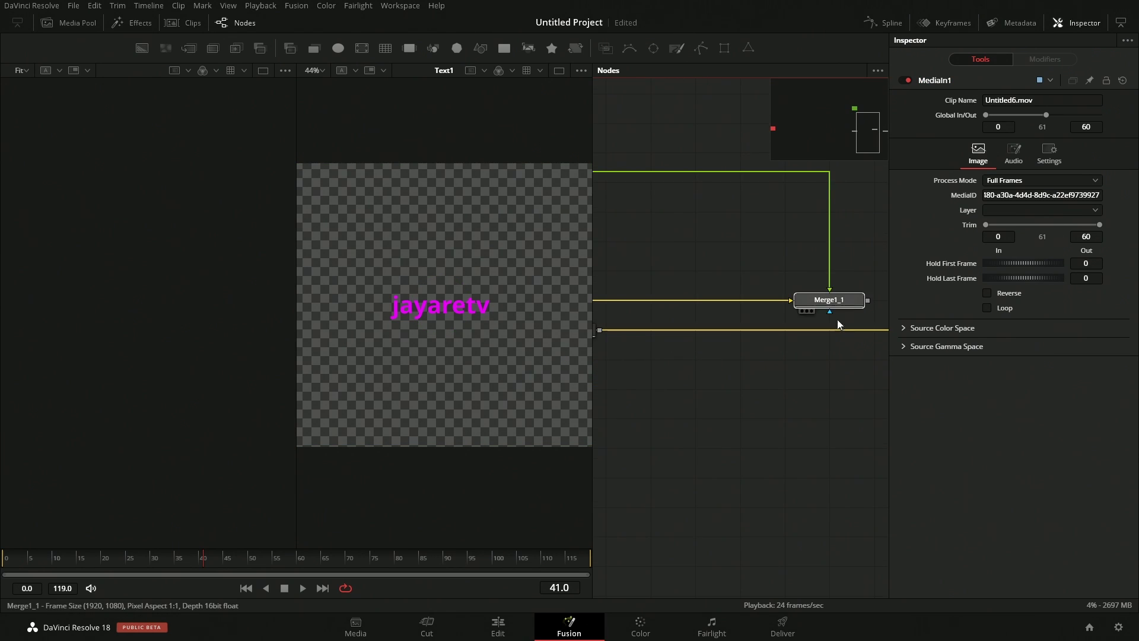
left_click(837, 327)
scroll(776, 337, "down", 3)
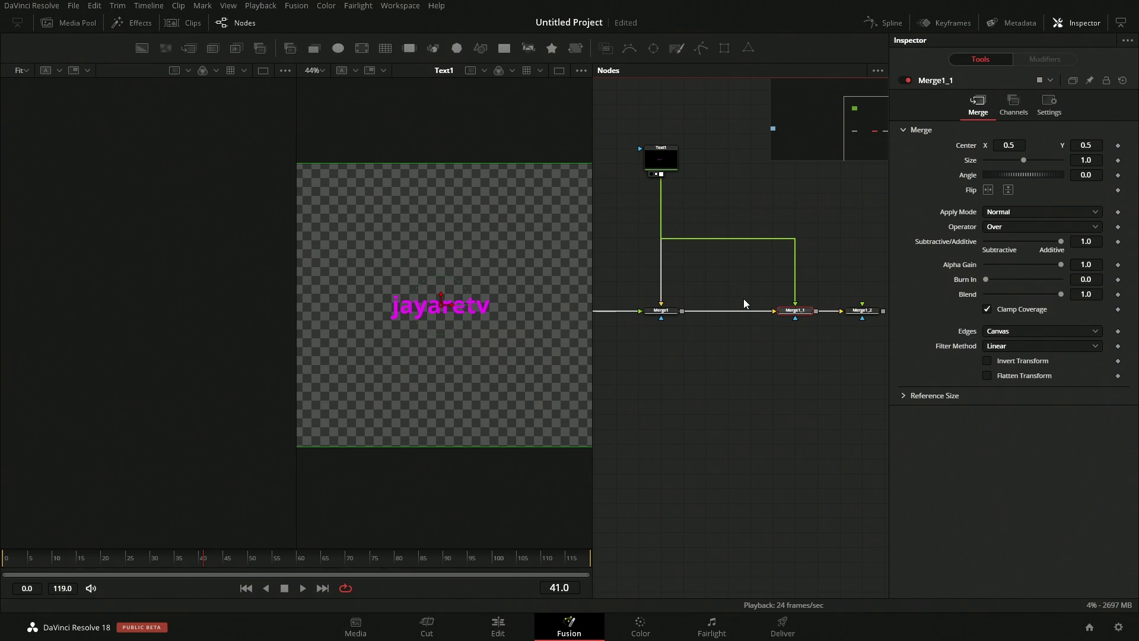
left_click_drag(795, 322, 799, 292)
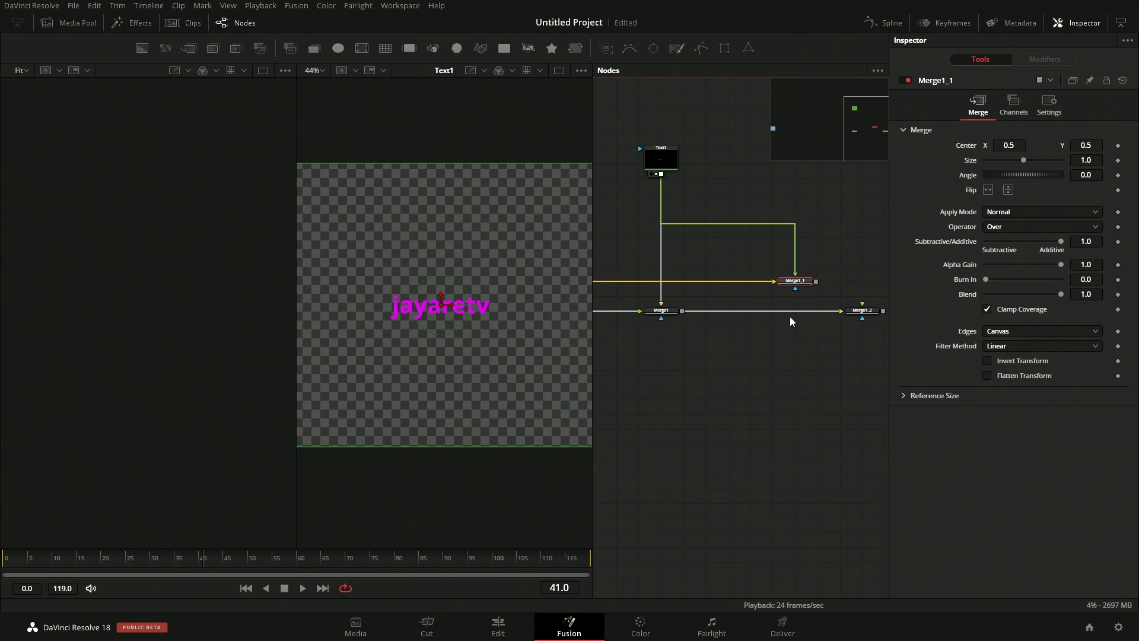
Switch node links to Direct Pipes
right_click(692, 337)
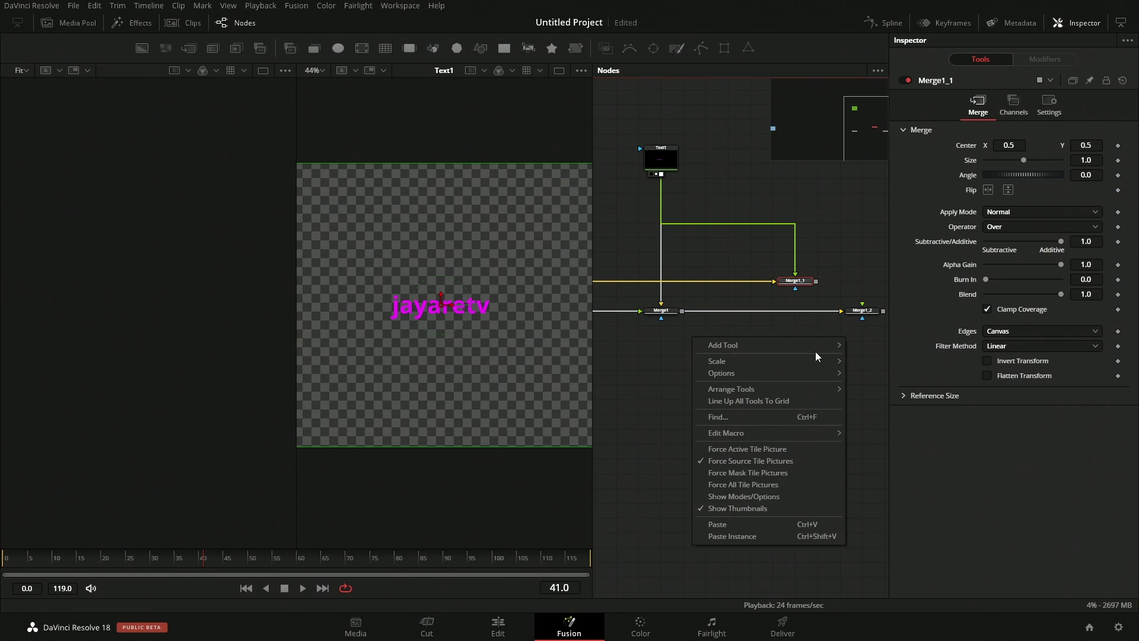
right_click(590, 88)
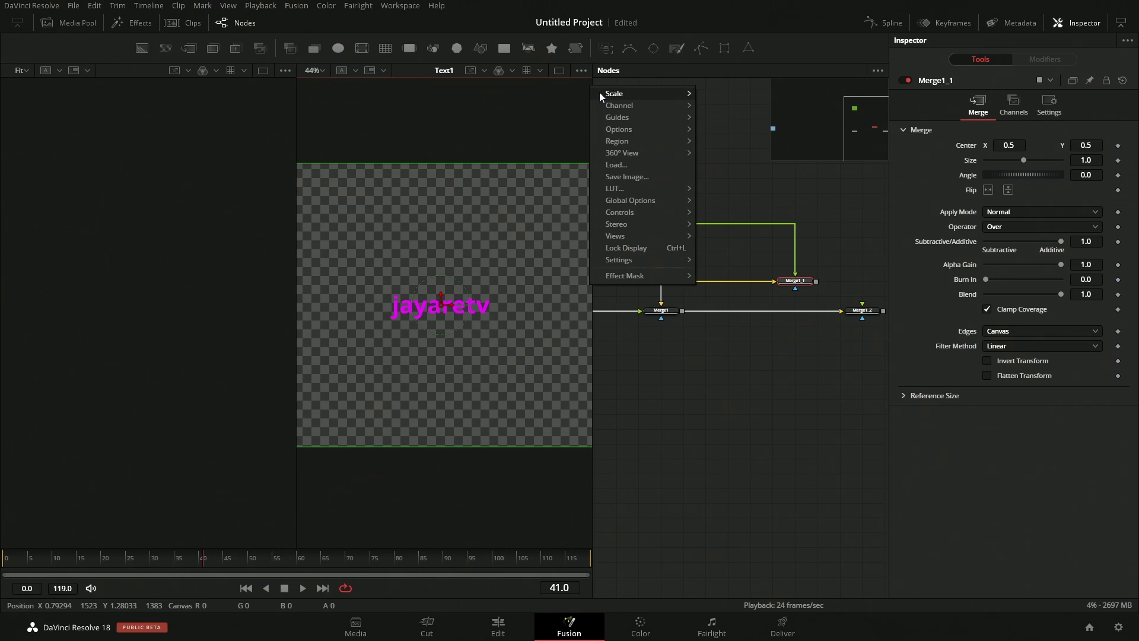
key("Escape")
right_click(626, 106)
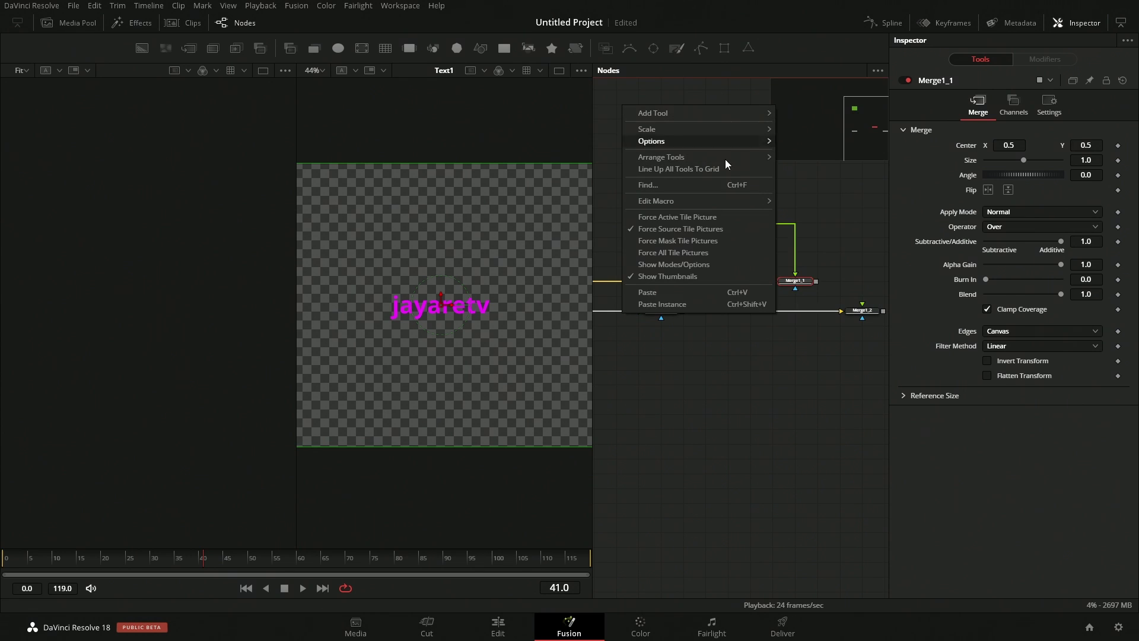
mouse_move(723, 143)
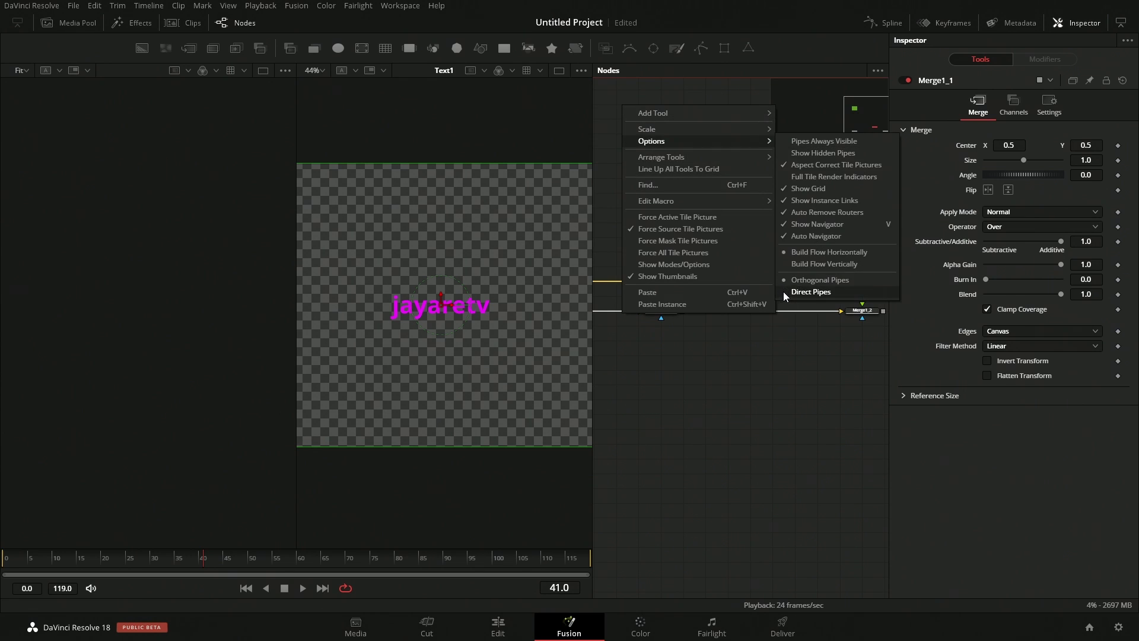
left_click(783, 292)
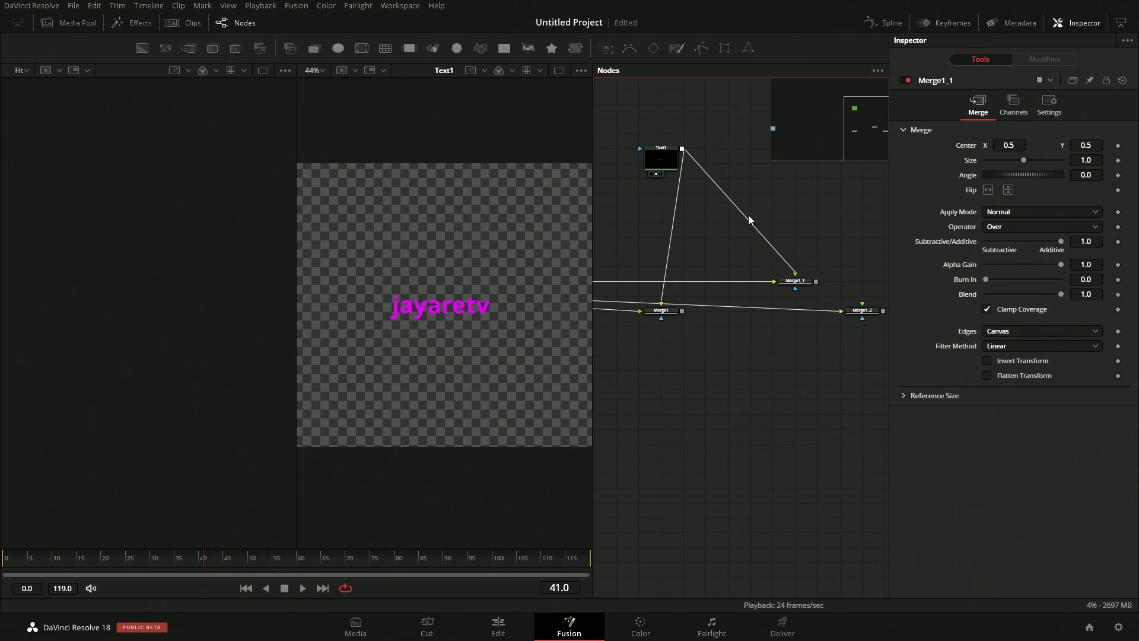
Add two routers on the Text1 pipe and align them with Merge1_1
left_click(748, 220, "alt")
left_click_drag(707, 197, 719, 187)
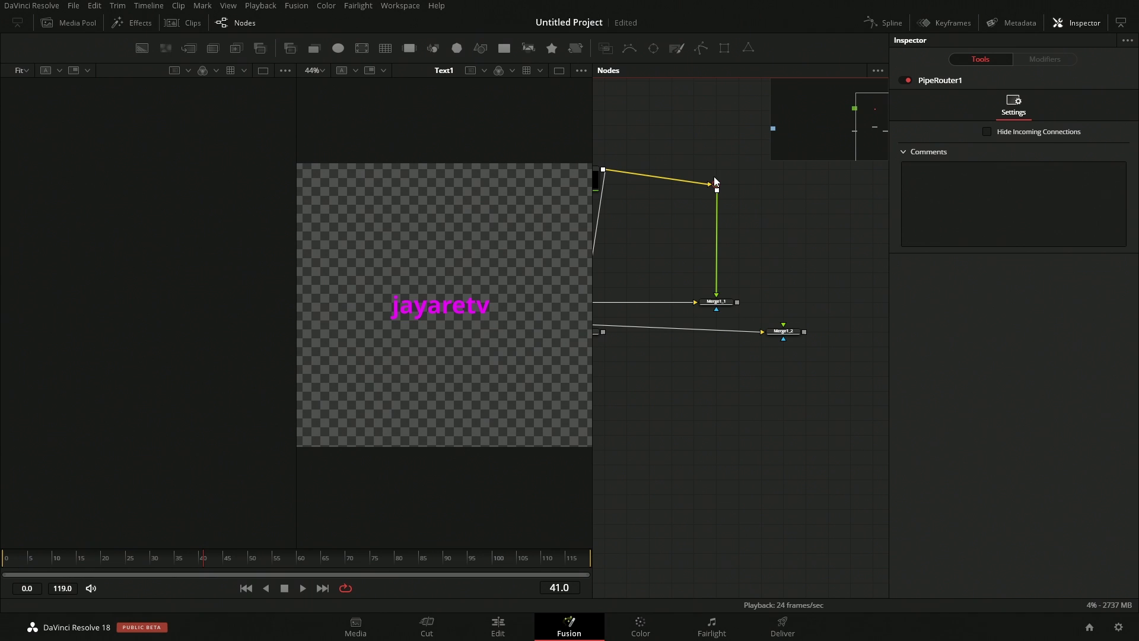
left_click(718, 248, "alt")
left_click_drag(717, 248, 828, 306)
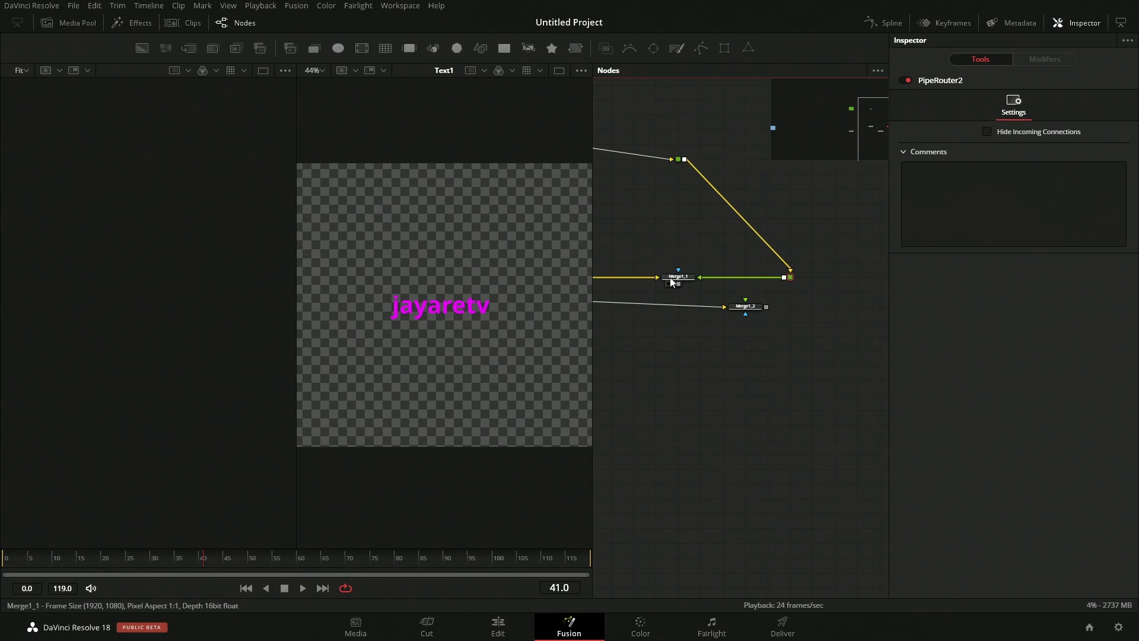
left_click_drag(675, 279, 701, 336)
left_click_drag(792, 281, 825, 336)
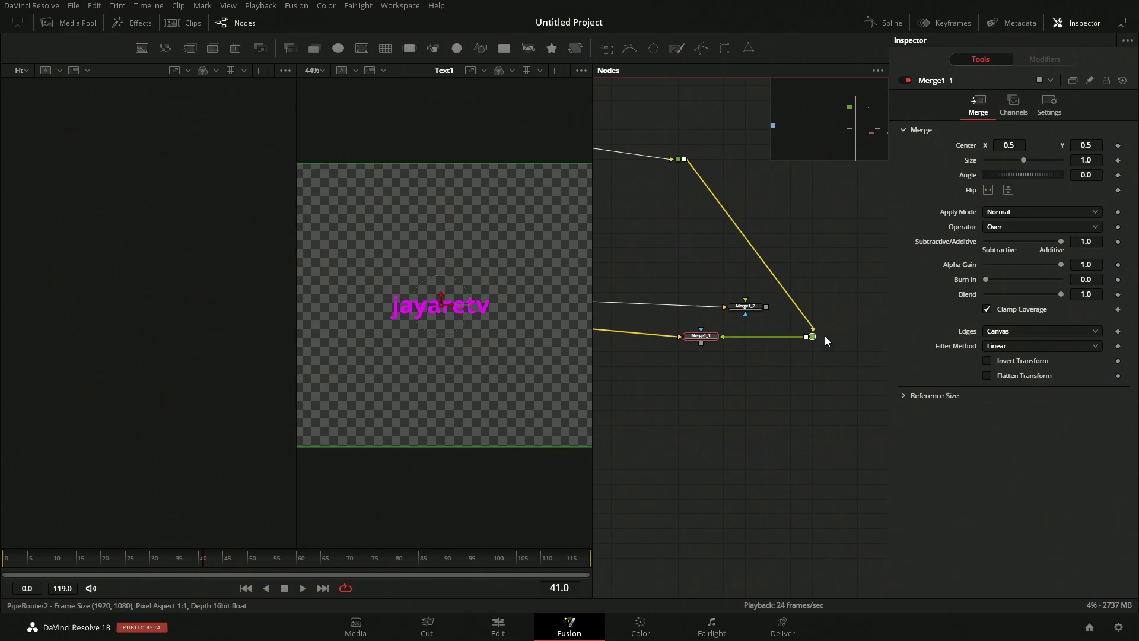
Add a third router above the second so the link bends at right angles
left_click(756, 228, "alt")
left_click_drag(756, 228, 810, 158)
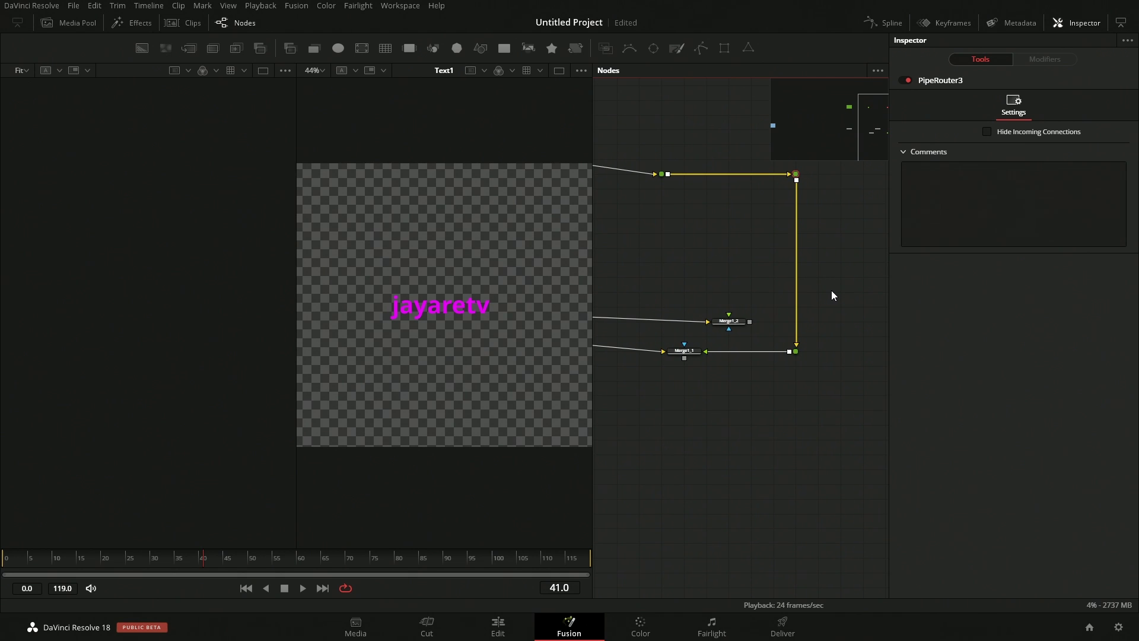
scroll(745, 246, "down", 2)
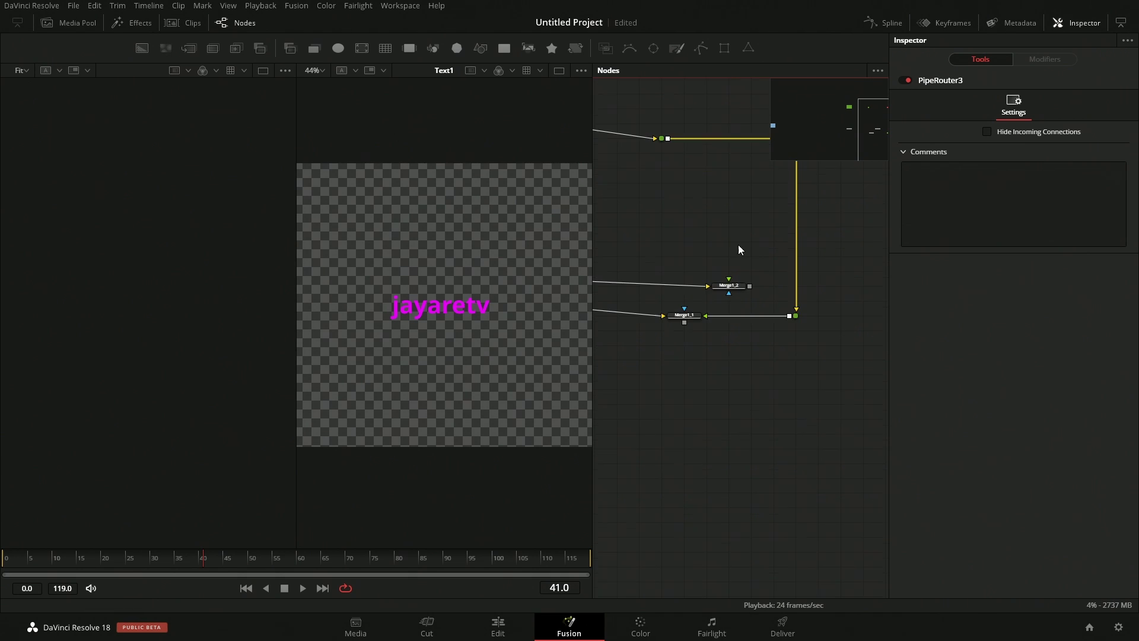
scroll(737, 261, "down", 2)
scroll(714, 243, "up", 5)
scroll(715, 244, "left", 2)
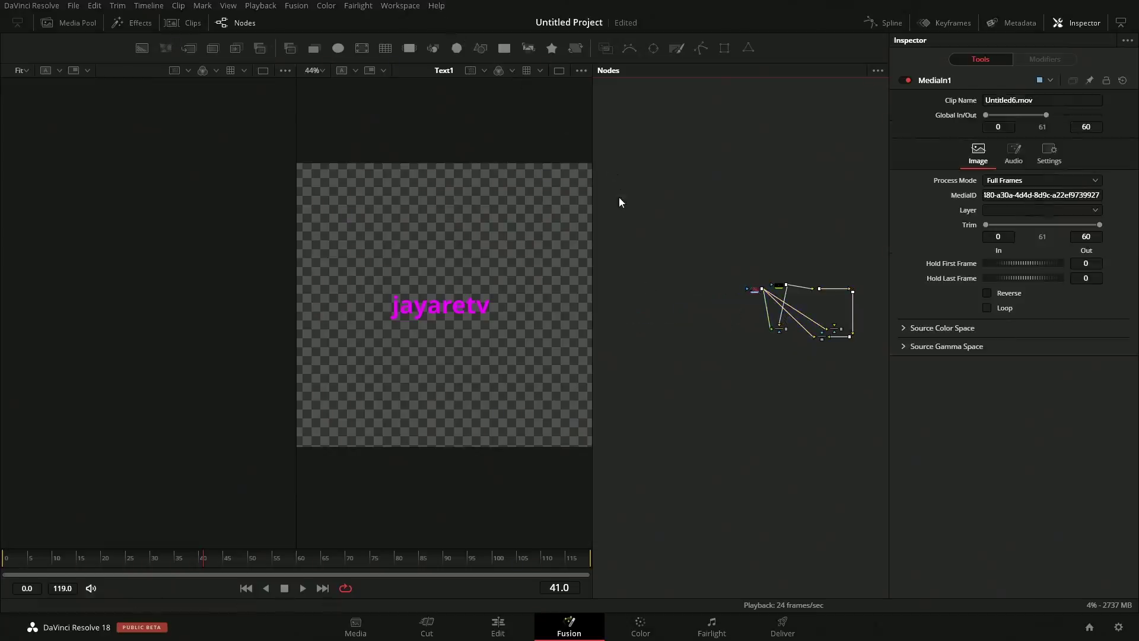
Switch Workspace Dual Screen to On and route the video clean feed to Generic PnP Monitor 2
left_click(400, 5)
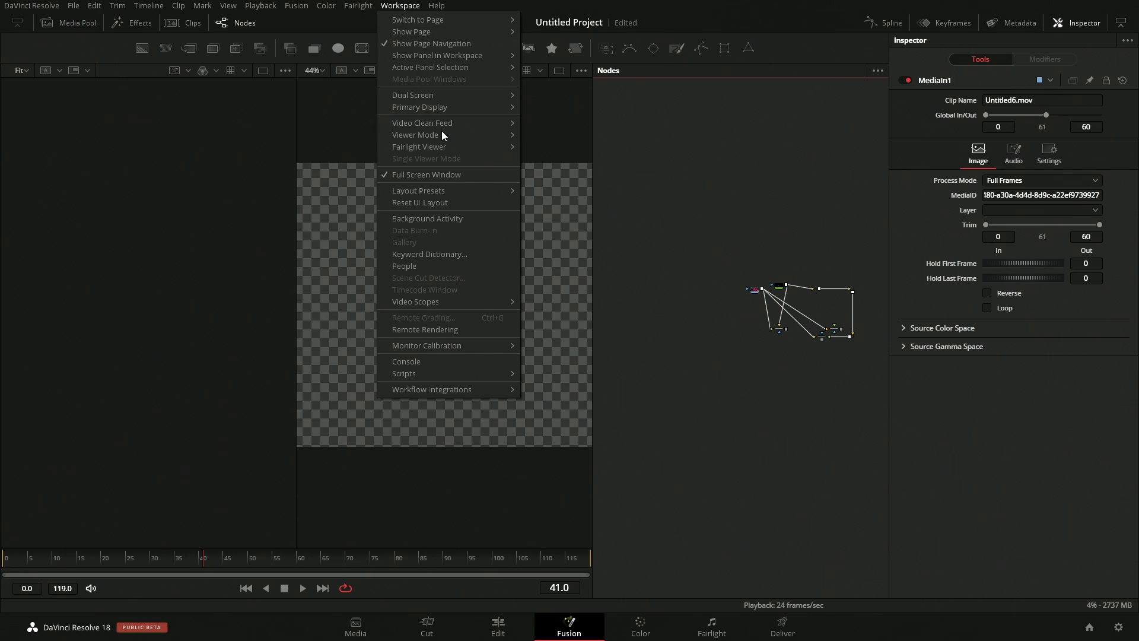
mouse_move(446, 137)
mouse_move(404, 94)
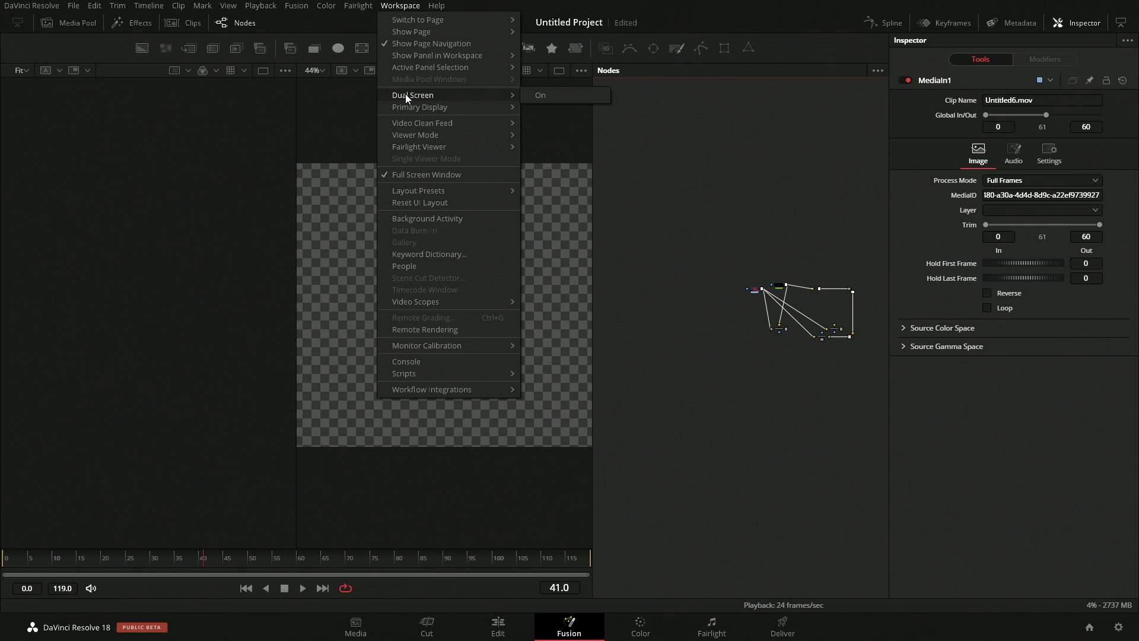
left_click(538, 95)
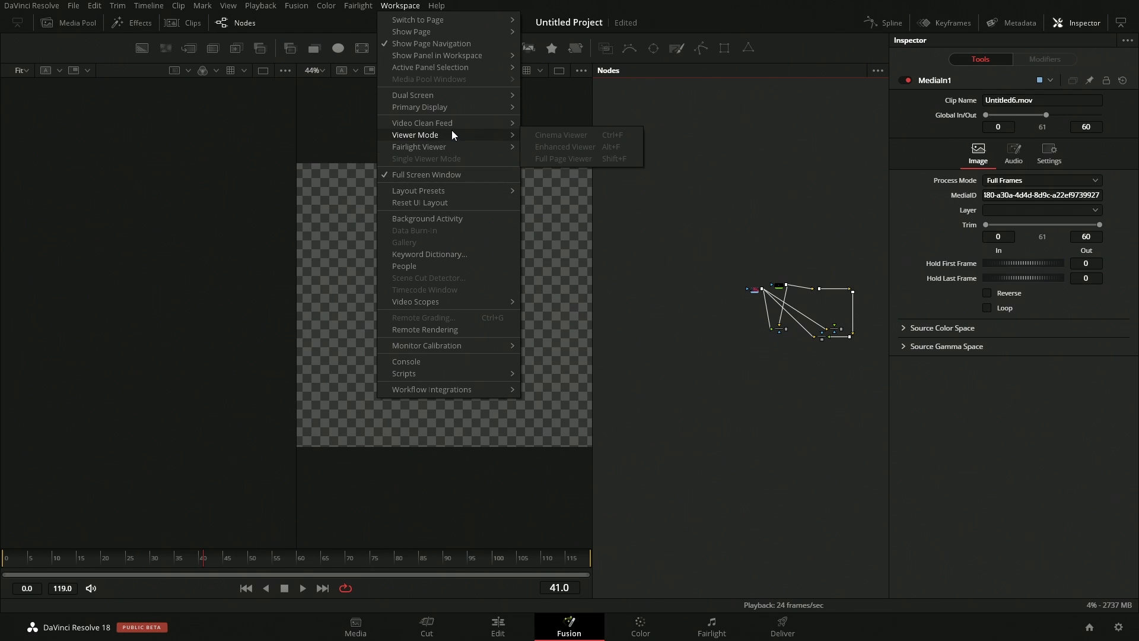
mouse_move(458, 136)
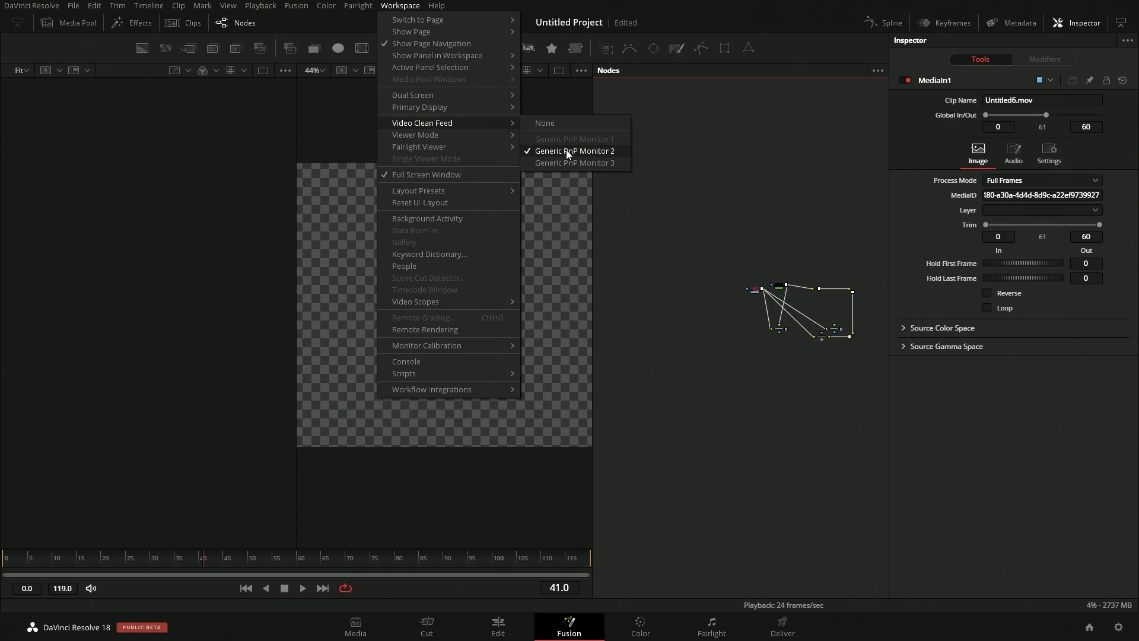
Close the Workspace menu, zoom into the node graph and select the MediaIn1 node
left_click(685, 297)
scroll(760, 276, "up", 5)
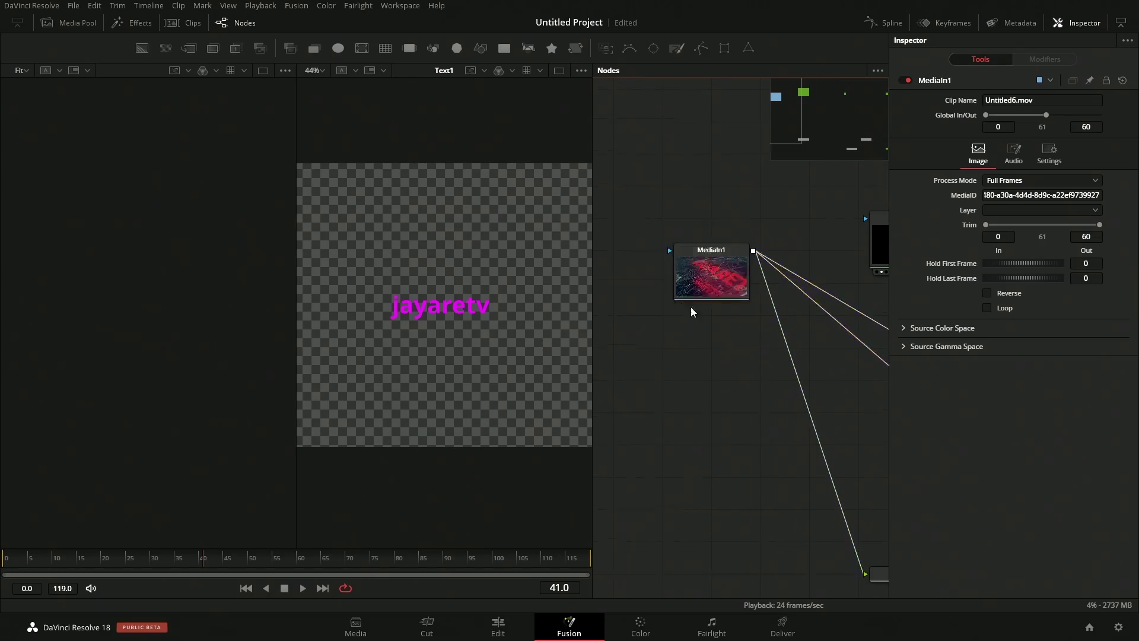
left_click(711, 245)
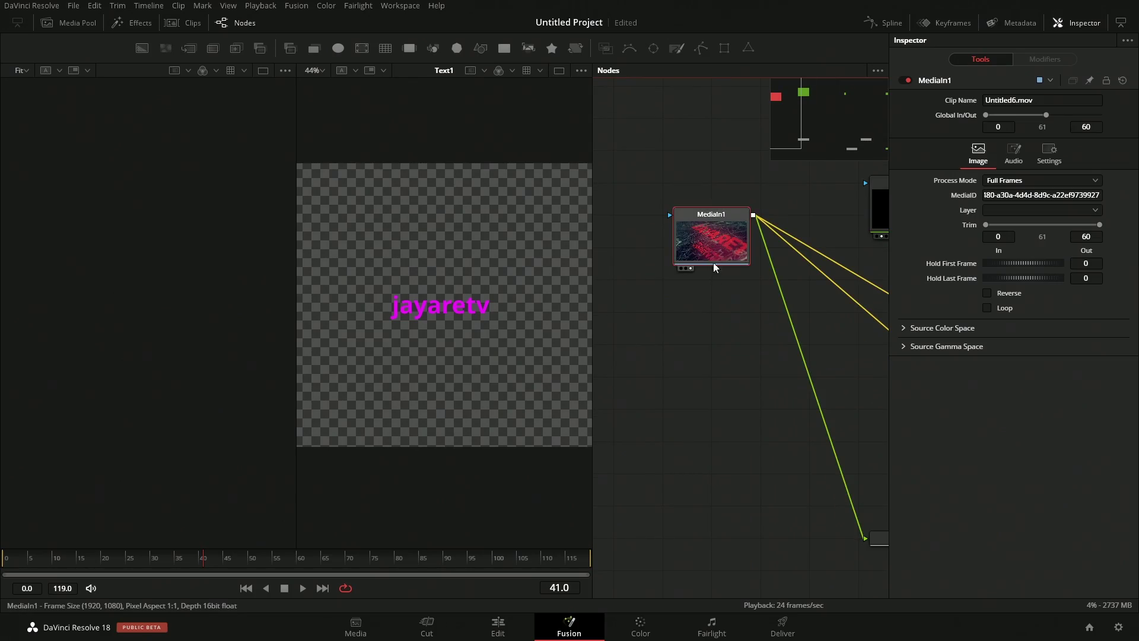